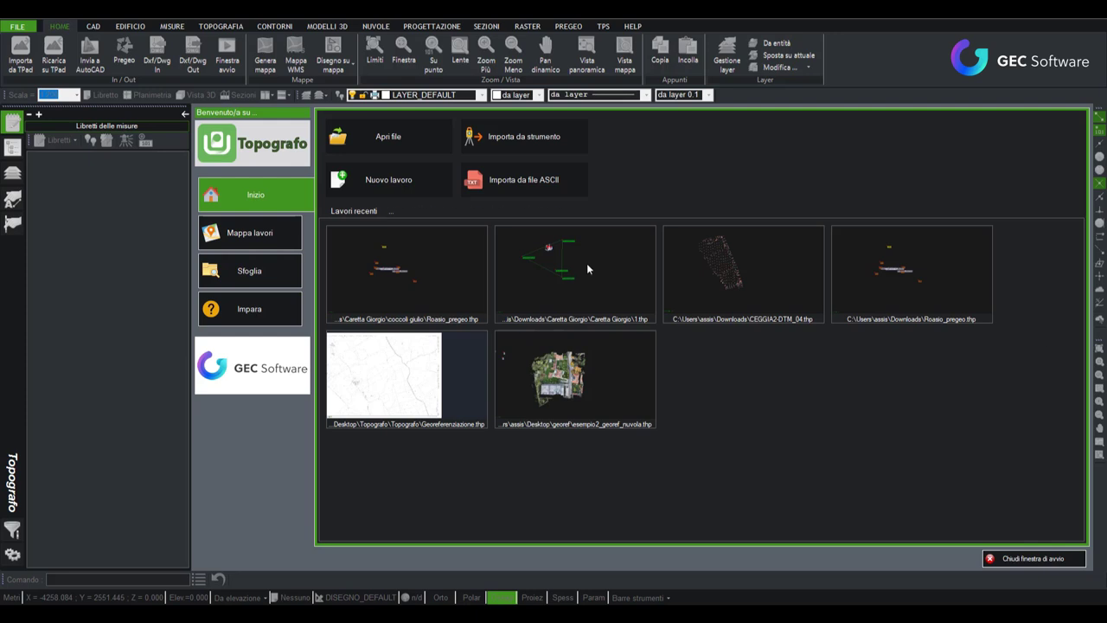
# Start an instrument import and set the brand filter to Tutte to list every format
pyautogui.click(542, 147)
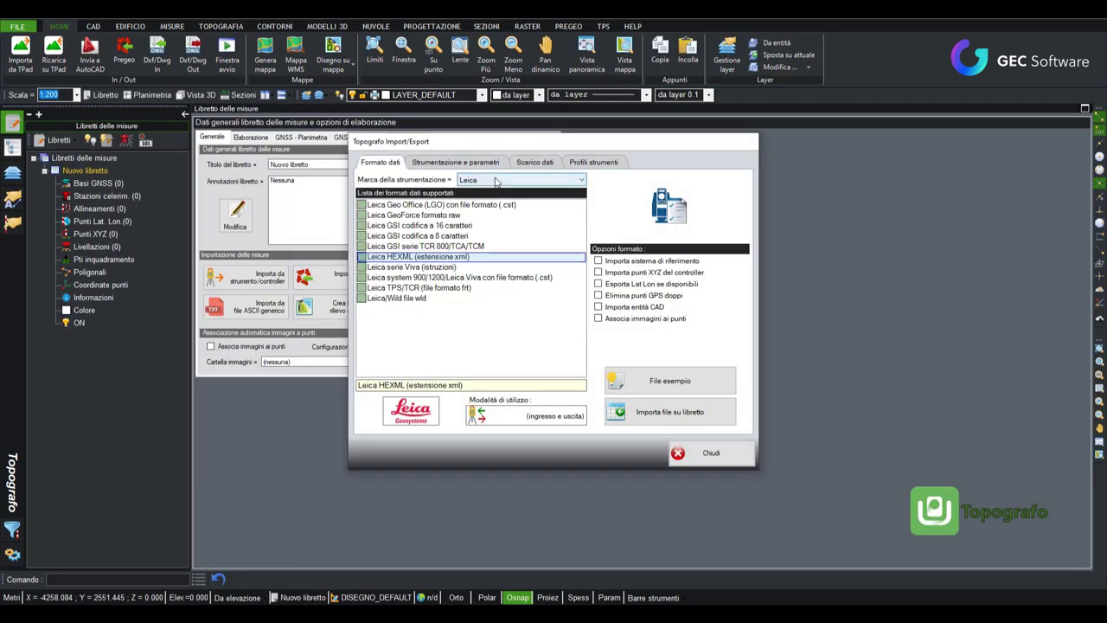
pyautogui.click(497, 180)
pyautogui.click(496, 193)
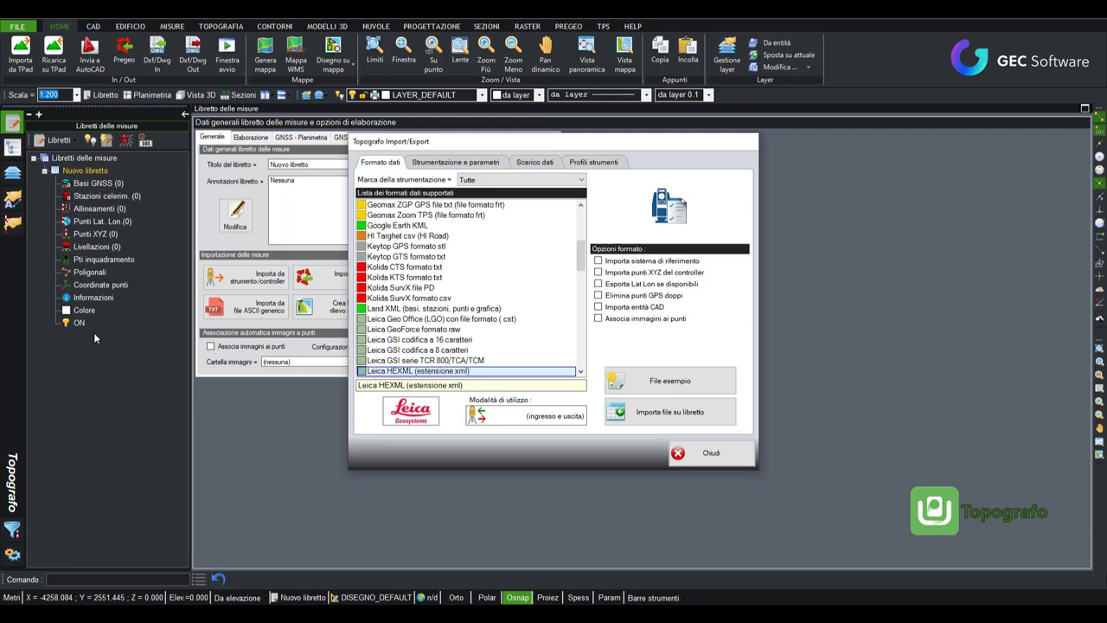
pyautogui.moveTo(394, 144); pyautogui.dragTo(452, 198)
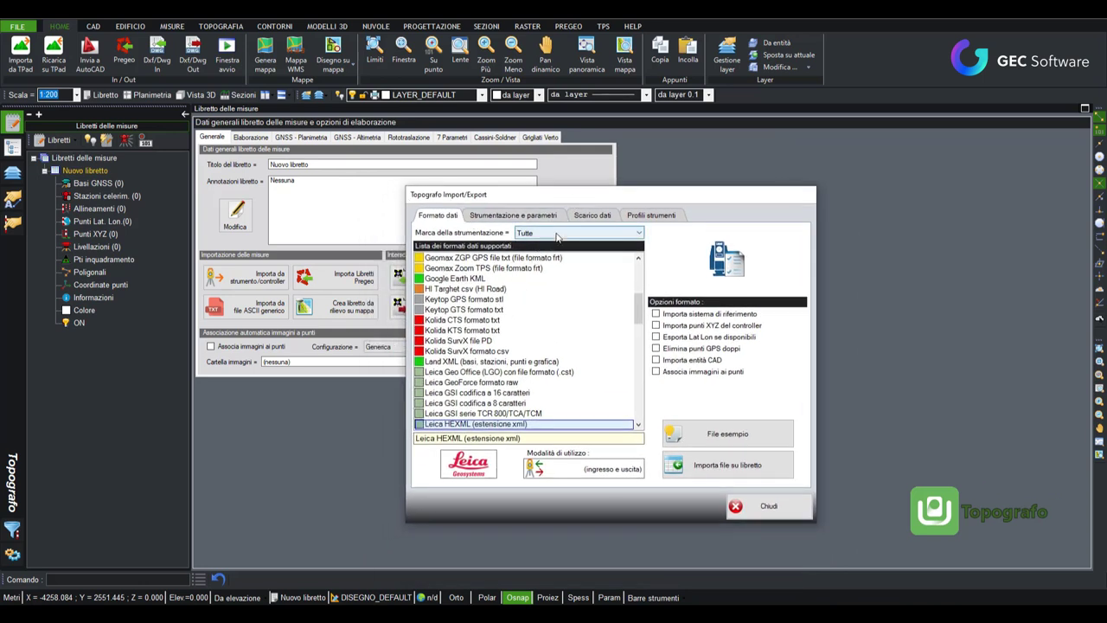
# Scroll through the all-brand supported format list, then reopen the Marca della strumentazione dropdown
pyautogui.moveTo(639, 311); pyautogui.dragTo(637, 275)
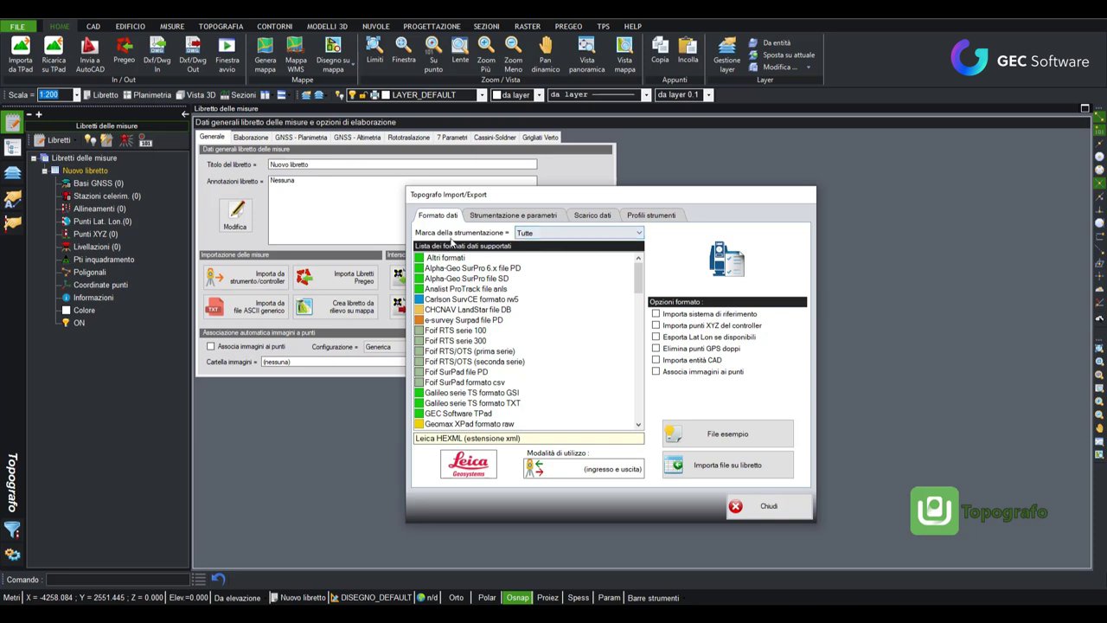
pyautogui.click(548, 233)
pyautogui.click(556, 250)
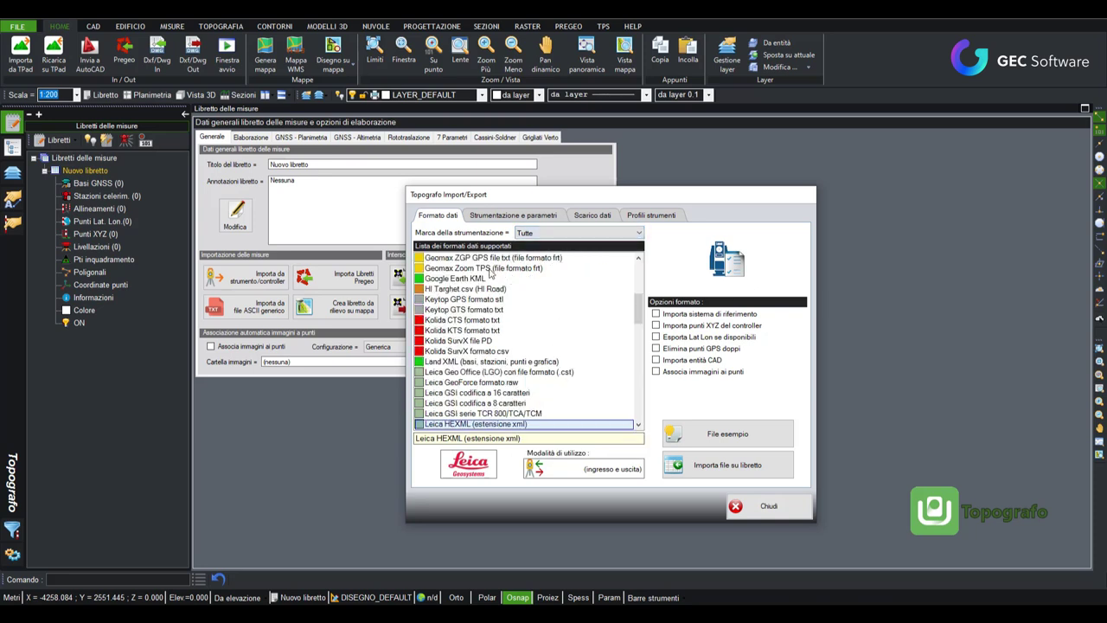
pyautogui.moveTo(639, 308); pyautogui.dragTo(639, 275)
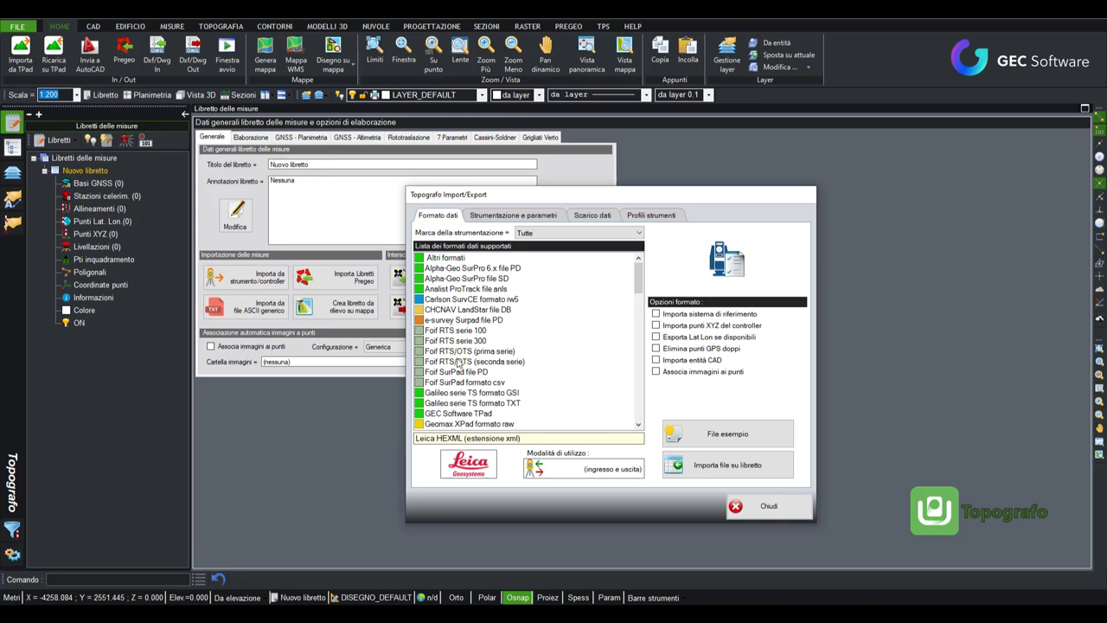
pyautogui.scroll(-1, 458, 363)
pyautogui.scroll(-1, 458, 363)
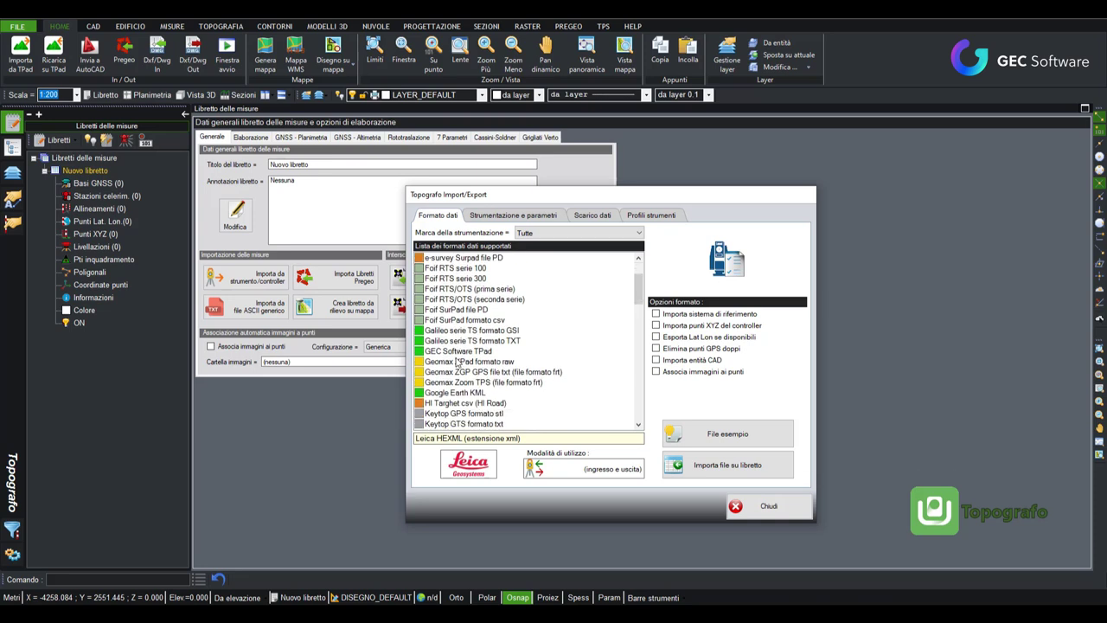
pyautogui.scroll(-1, 460, 364)
pyautogui.scroll(-1, 461, 365)
pyautogui.scroll(2, 500, 384)
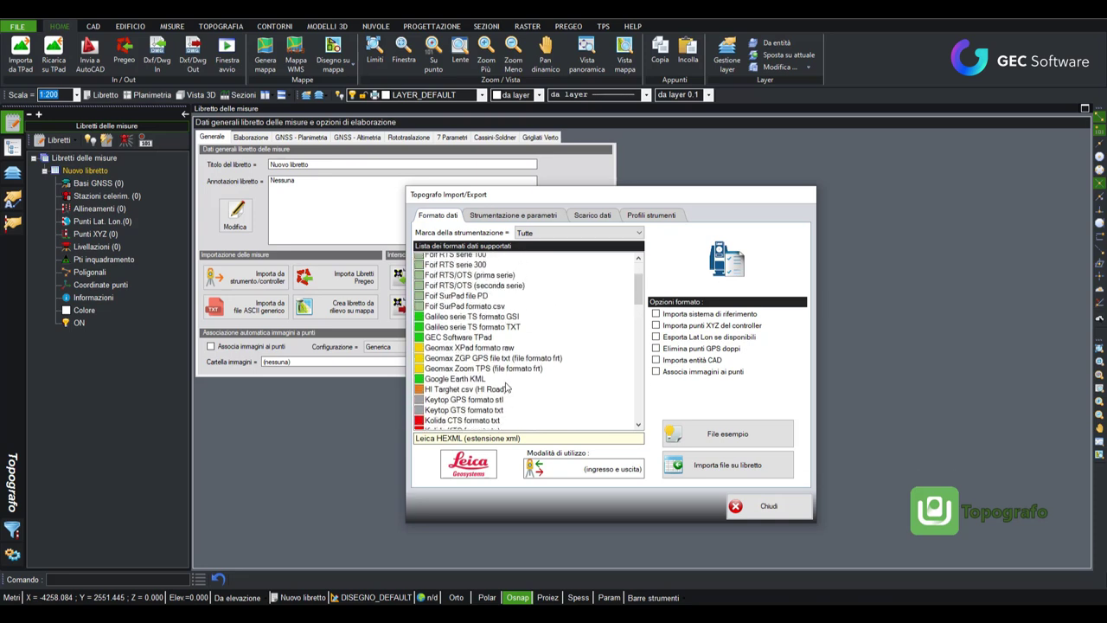
pyautogui.scroll(2, 502, 386)
pyautogui.click(560, 234)
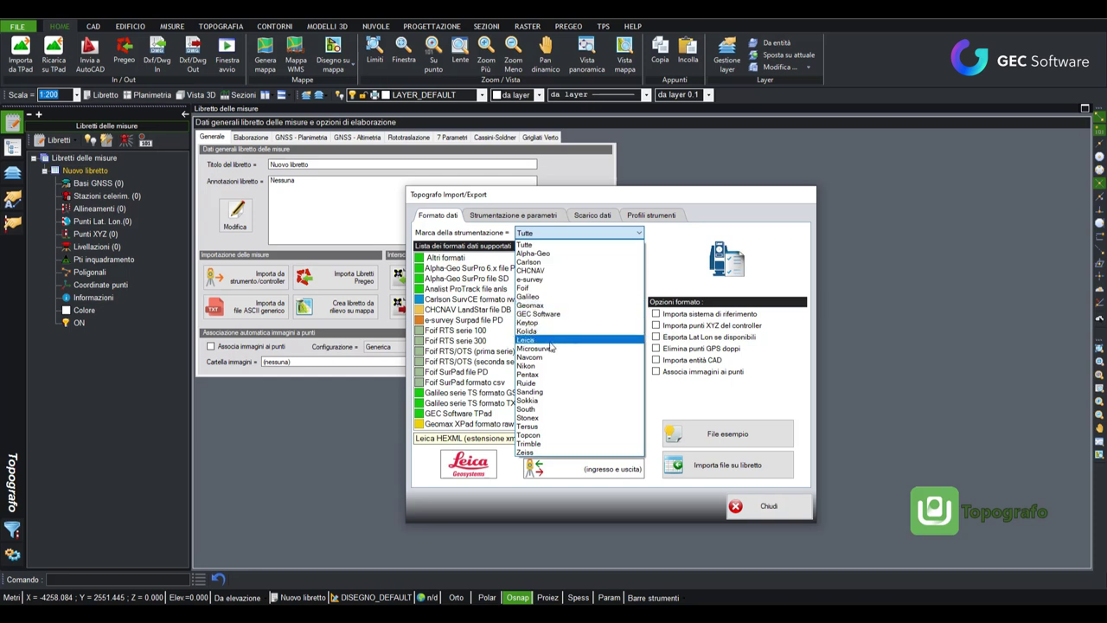
# Filter the format list to Leica instruments only
pyautogui.click(550, 343)
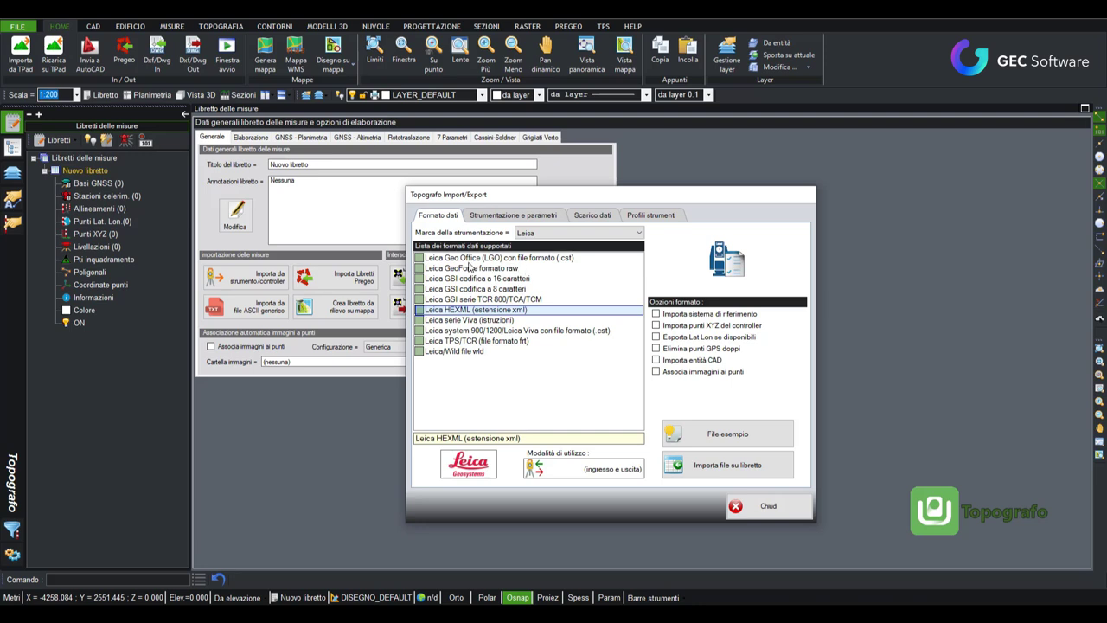
# Choose the Leica system 900/1200/Leica Viva .cst format and open its instructions folder
pyautogui.click(490, 321)
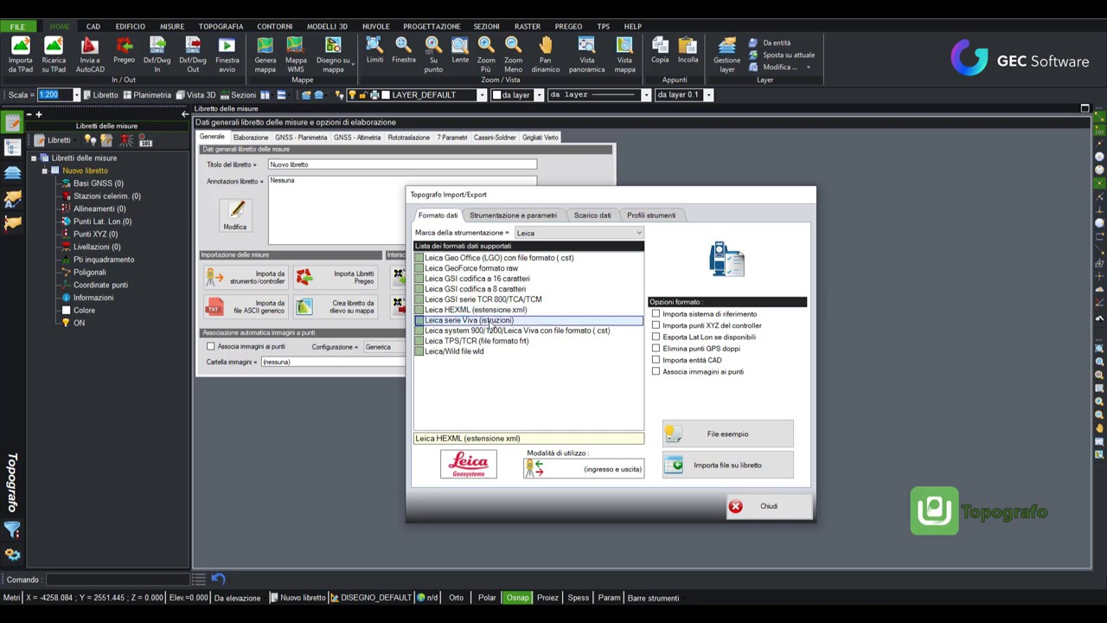
pyautogui.click(478, 310)
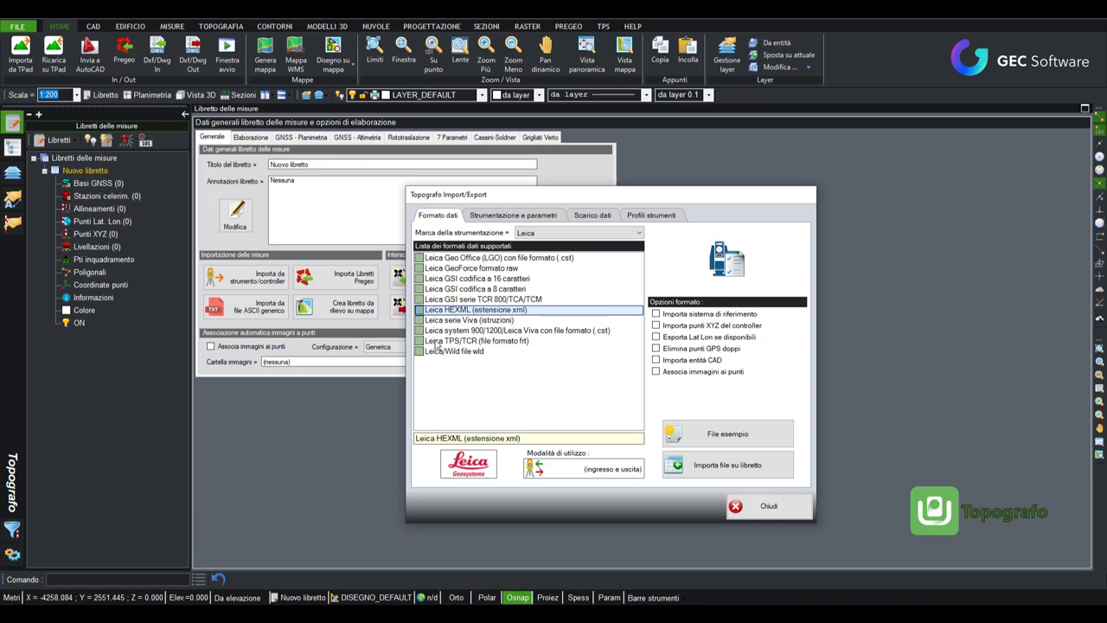
pyautogui.click(523, 333)
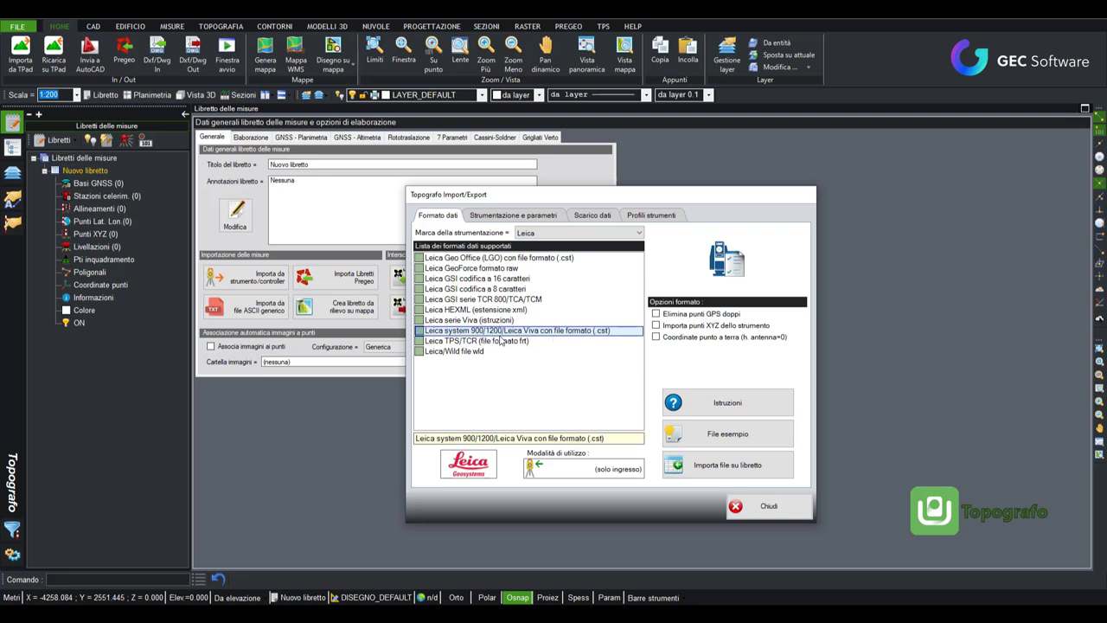
pyautogui.click(740, 403)
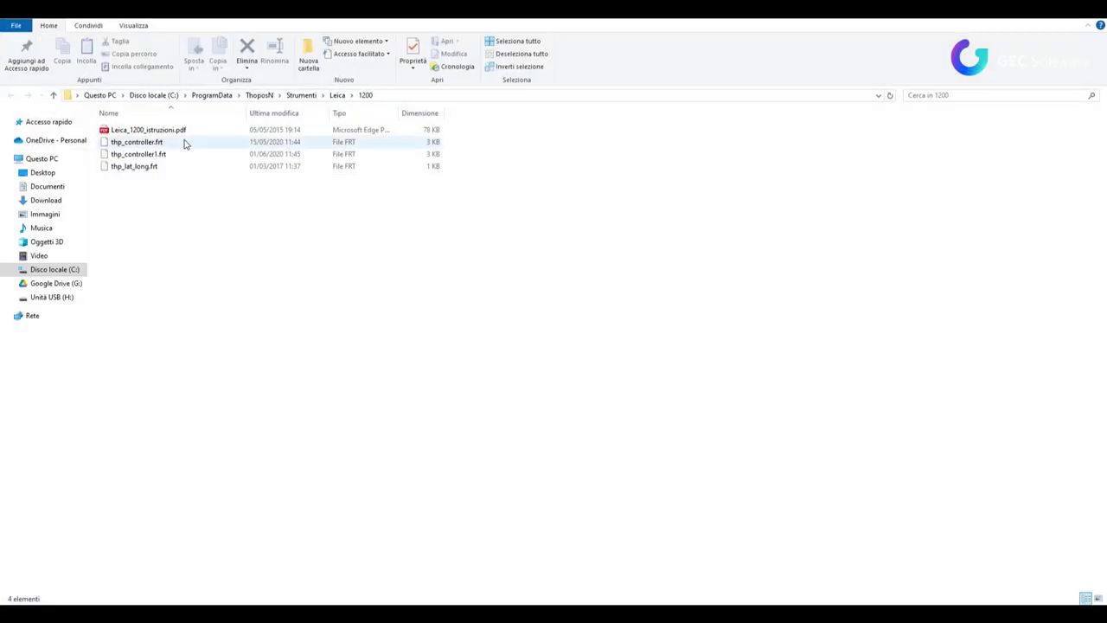
pyautogui.doubleClick(134, 131)
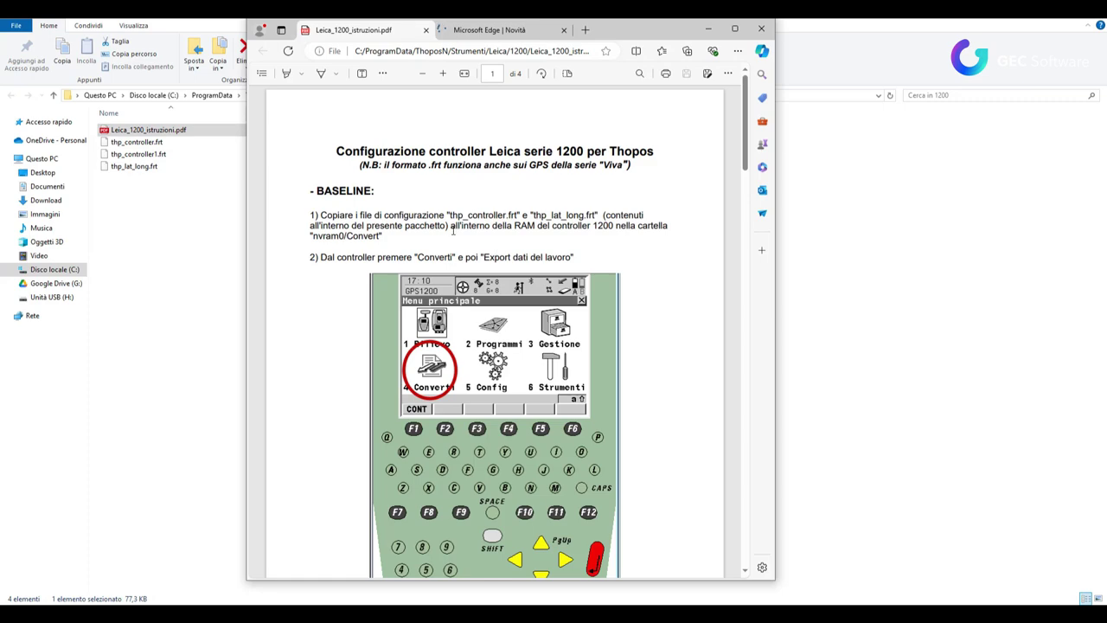
pyautogui.scroll(-2, 484, 286)
pyautogui.scroll(-3, 493, 297)
pyautogui.scroll(-3, 499, 306)
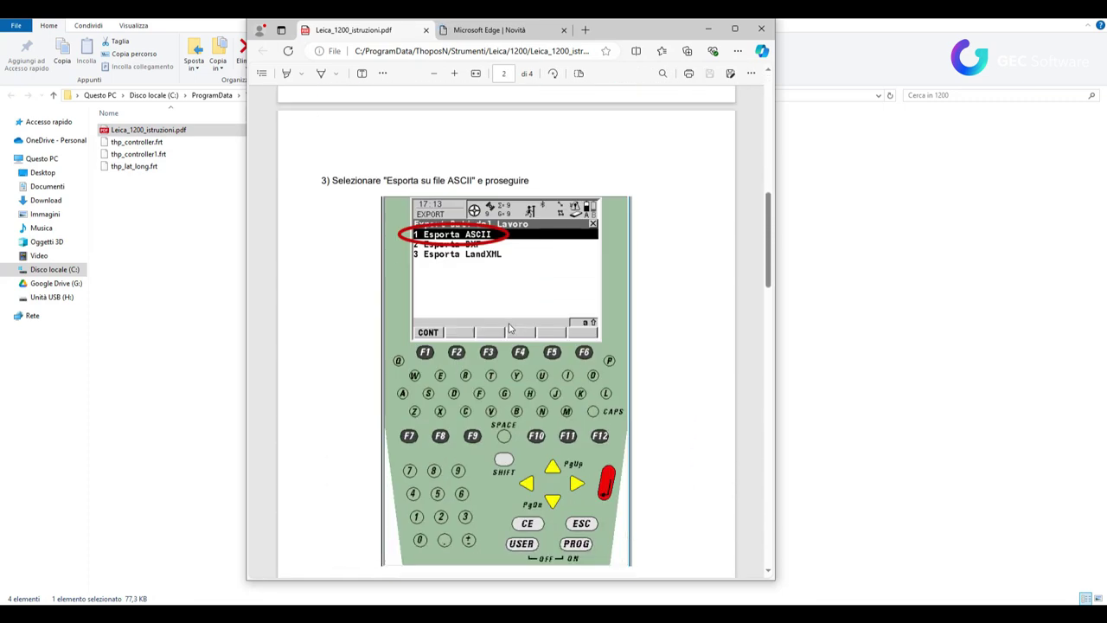
pyautogui.scroll(-3, 511, 334)
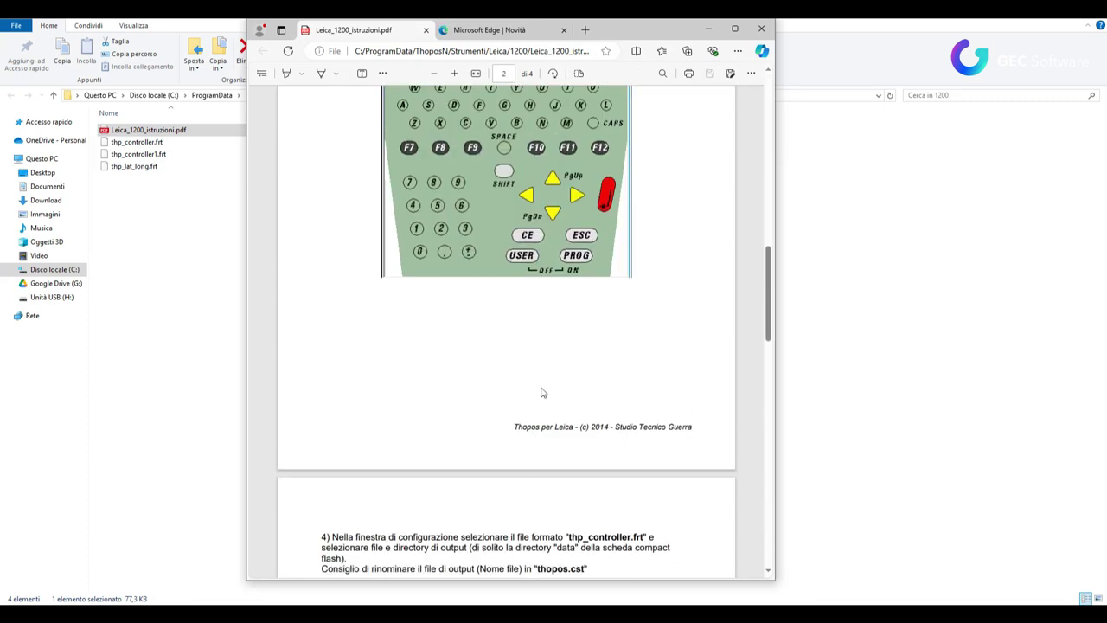
pyautogui.scroll(-1, 544, 343)
pyautogui.scroll(6, 543, 343)
pyautogui.scroll(2, 553, 328)
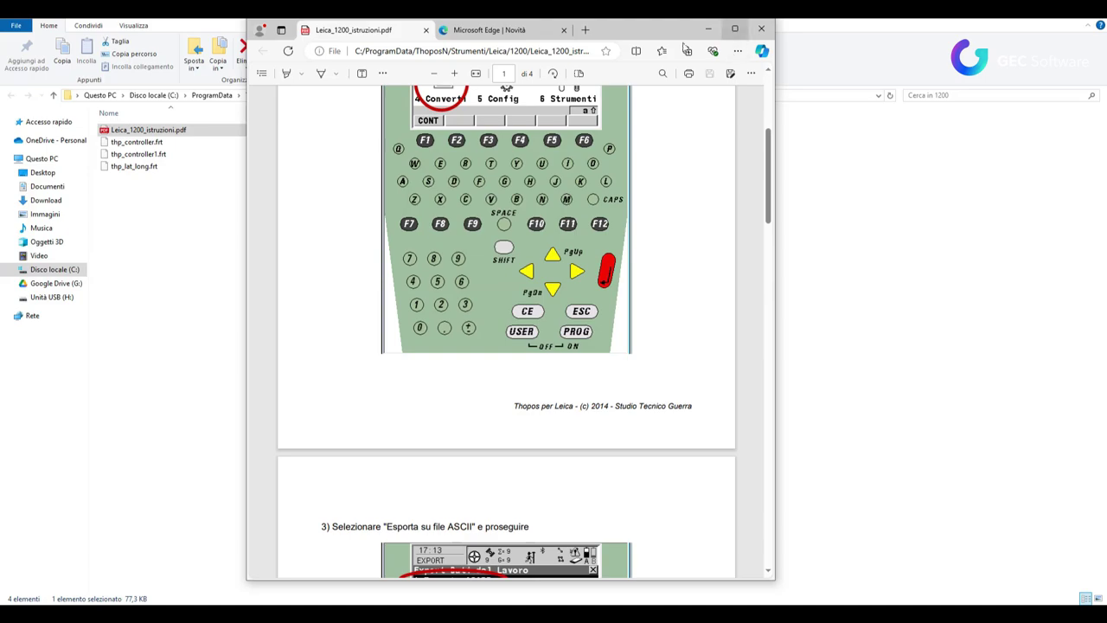
pyautogui.click(762, 29)
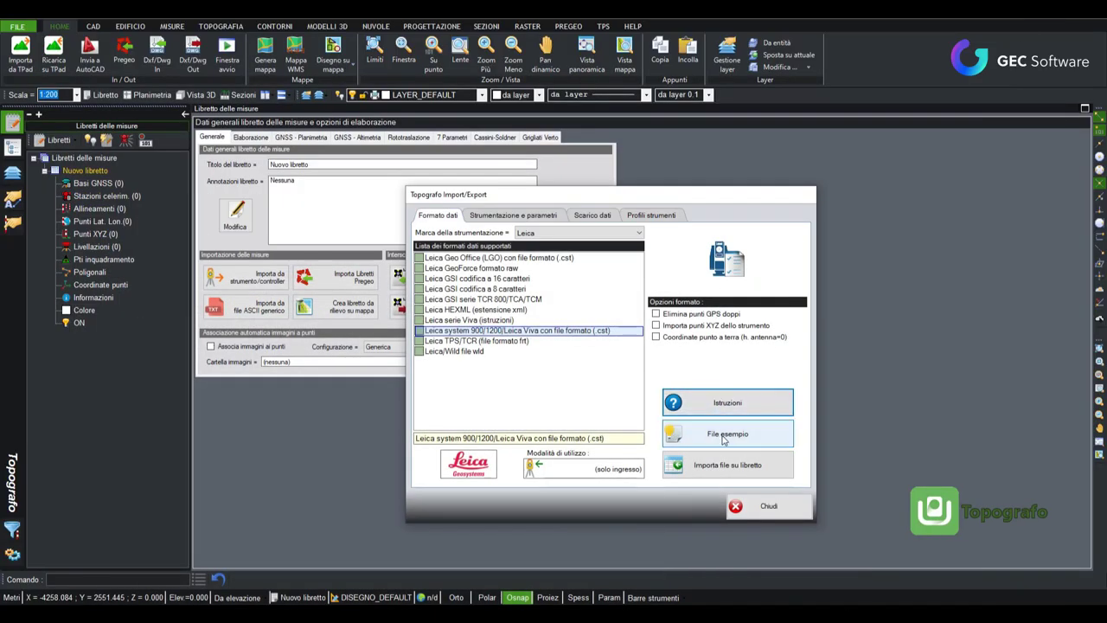
# Confirm the Leica 900/1200 .cst format has no sample file and reopen its instructions
pyautogui.click(723, 437)
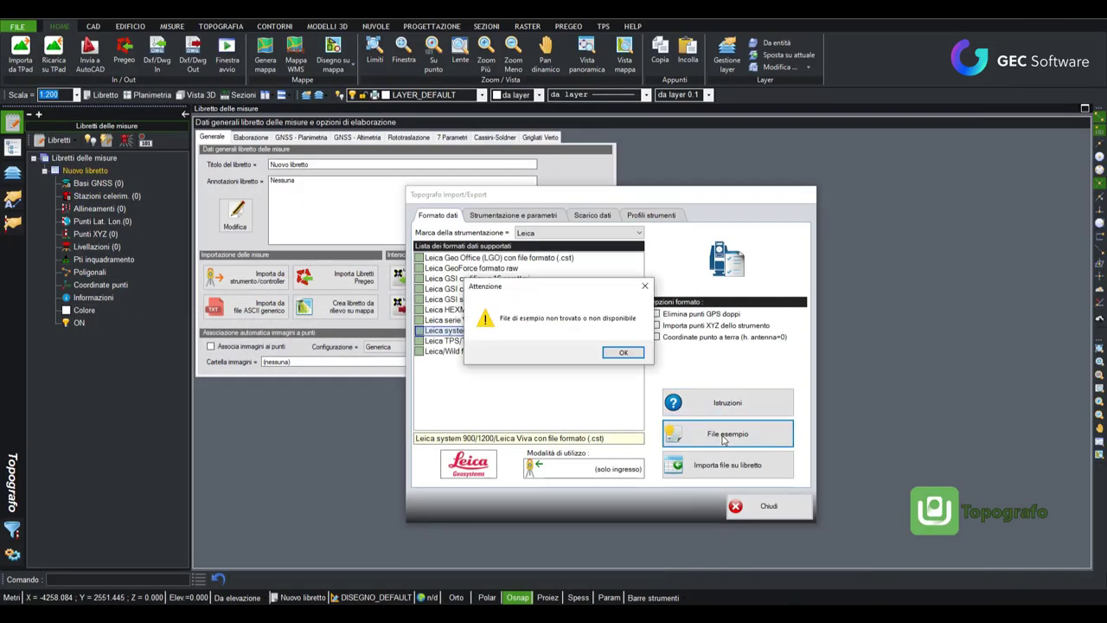
pyautogui.click(643, 288)
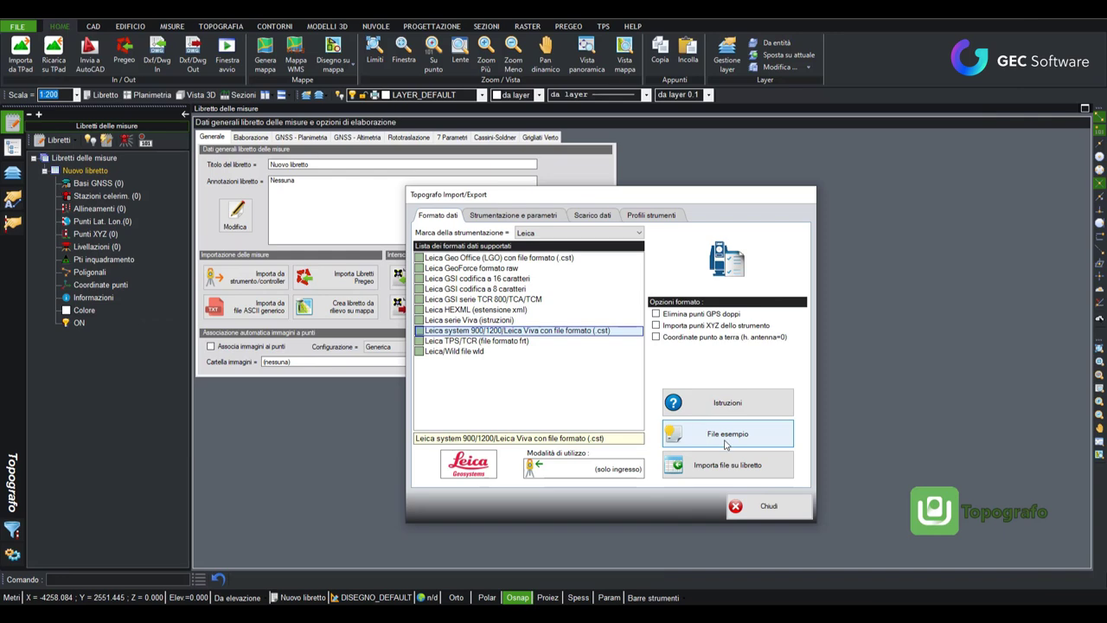
pyautogui.click(673, 402)
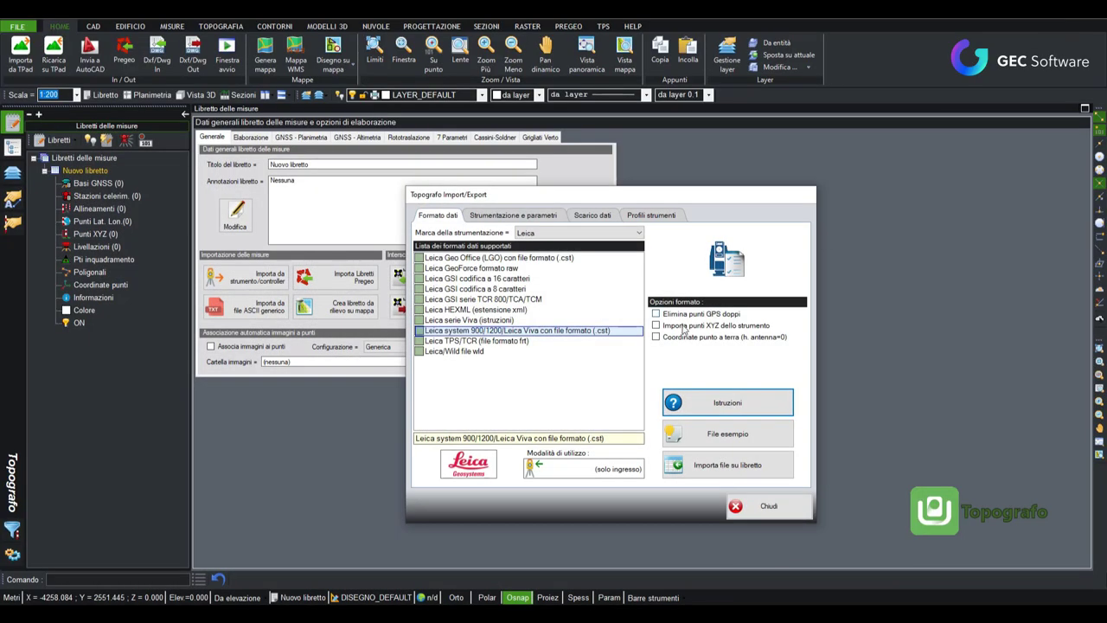
pyautogui.click(584, 233)
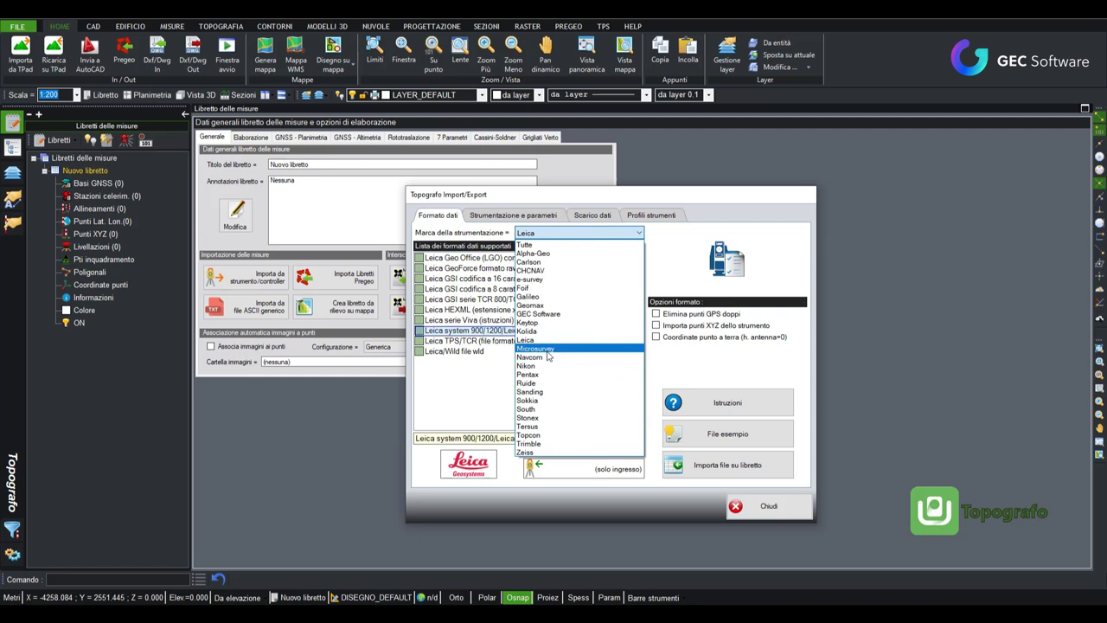
# Switch the brand to Microsurvey and open the FieldGenius raw sample file
pyautogui.click(541, 349)
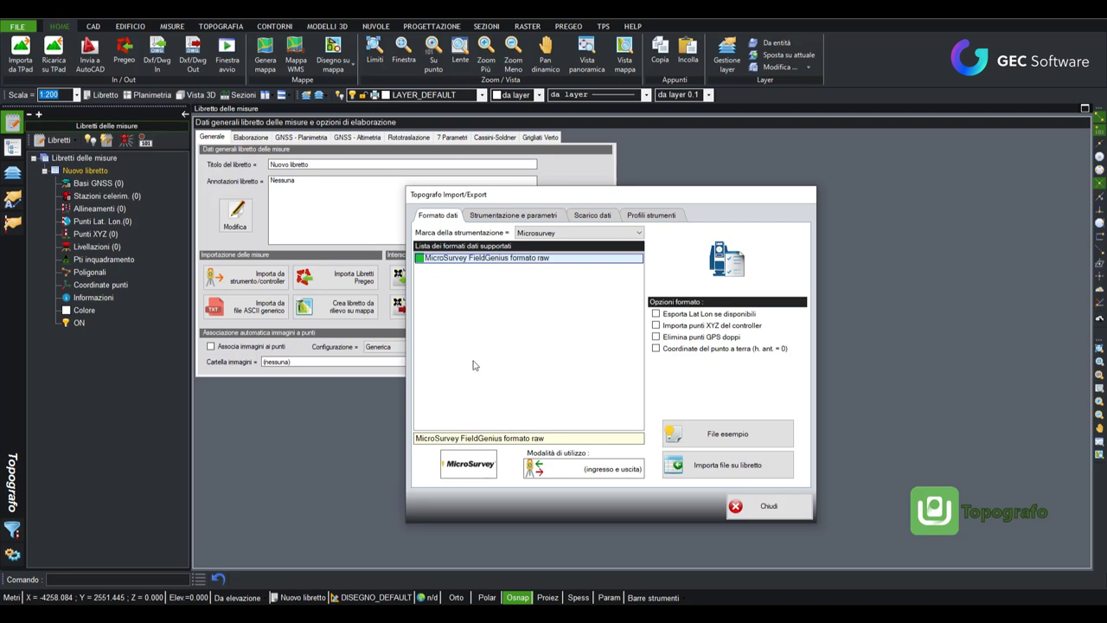
pyautogui.click(730, 436)
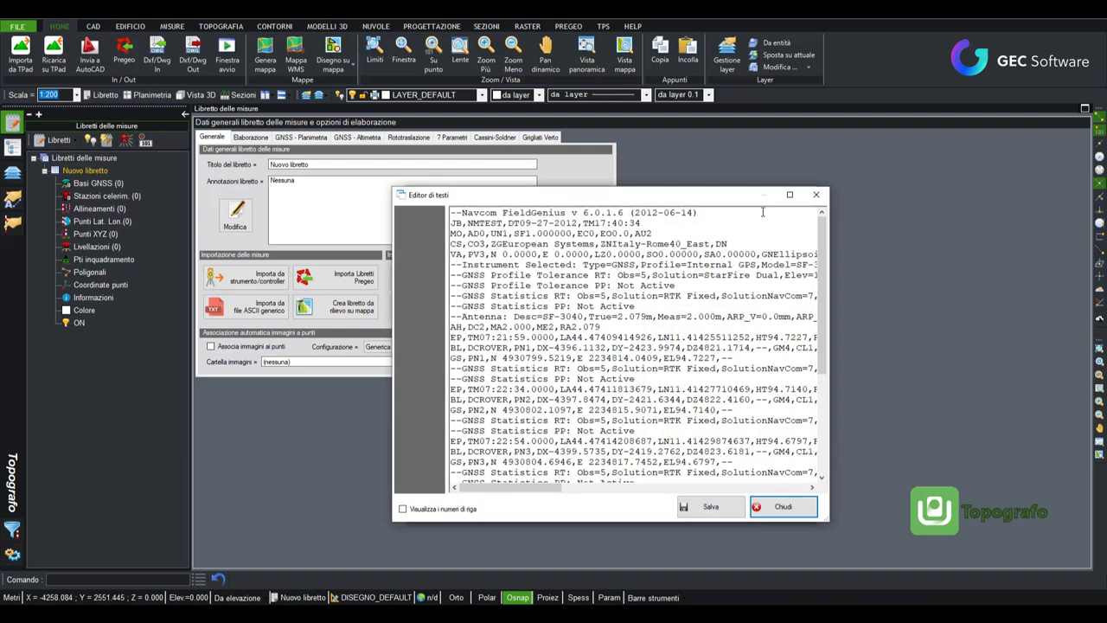
# Make the text viewer taller and wider and scroll through the FieldGenius sample lines
pyautogui.moveTo(746, 186); pyautogui.dragTo(756, 112)
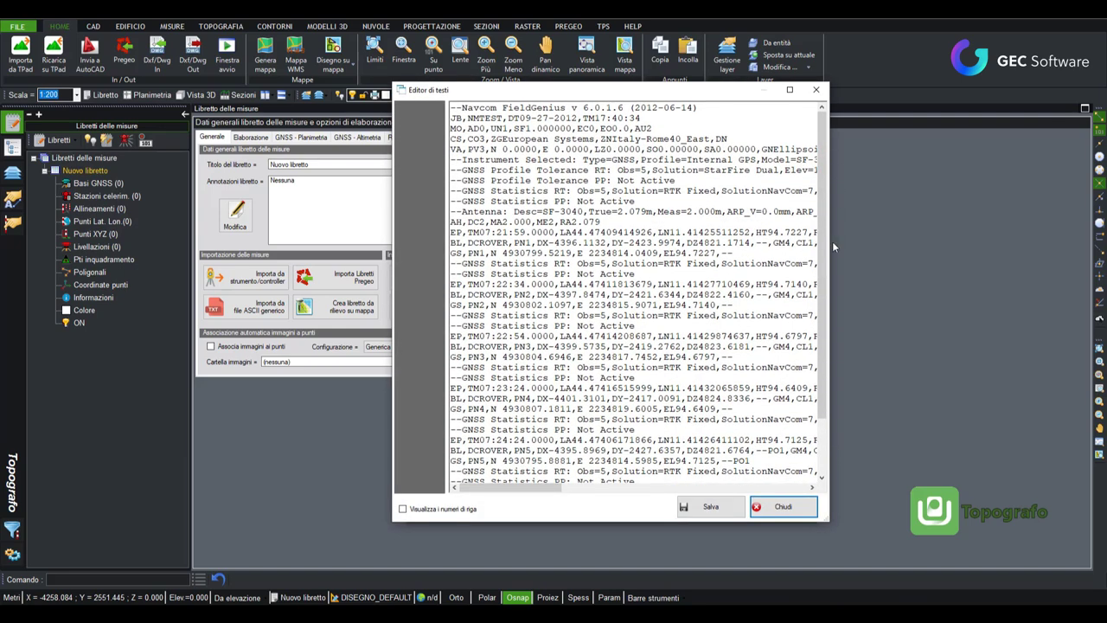
pyautogui.moveTo(831, 242); pyautogui.dragTo(927, 242)
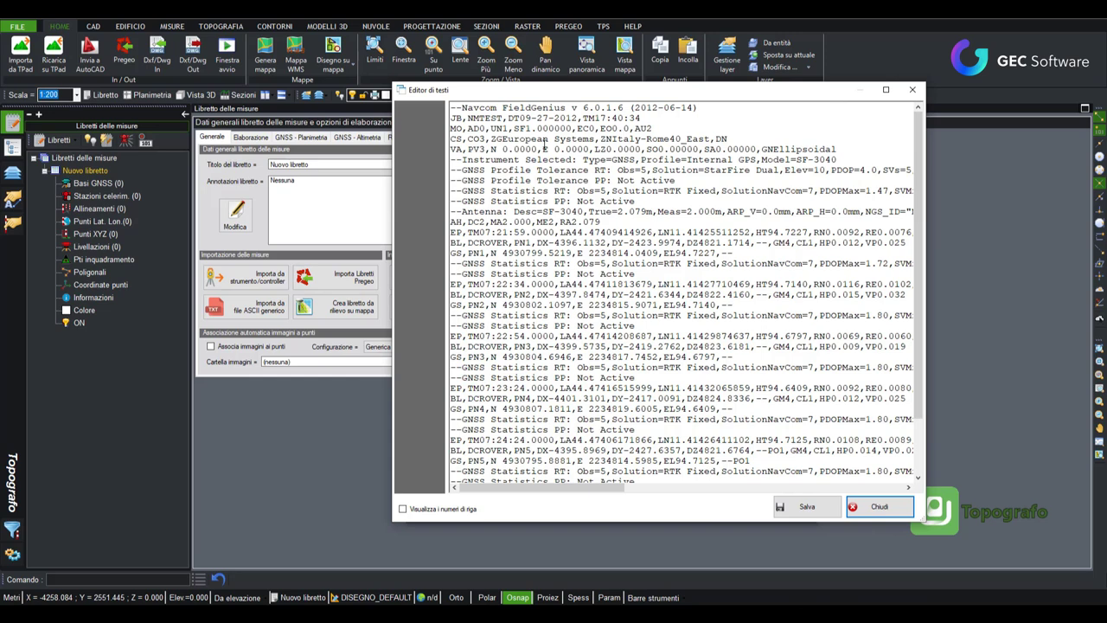
pyautogui.scroll(-3, 592, 173)
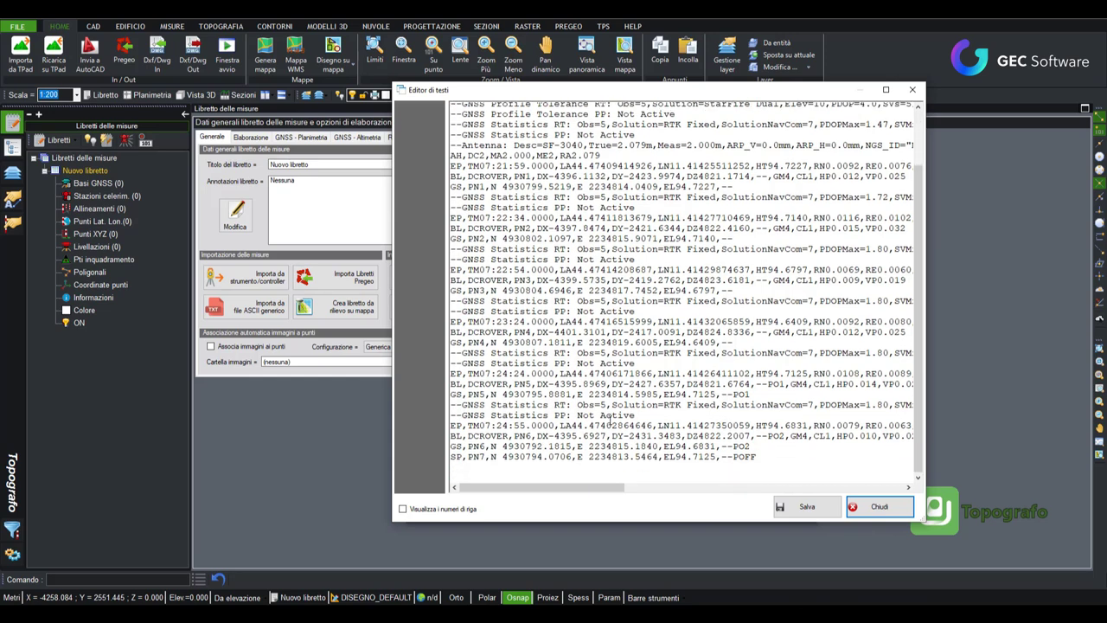
pyautogui.scroll(3, 640, 415)
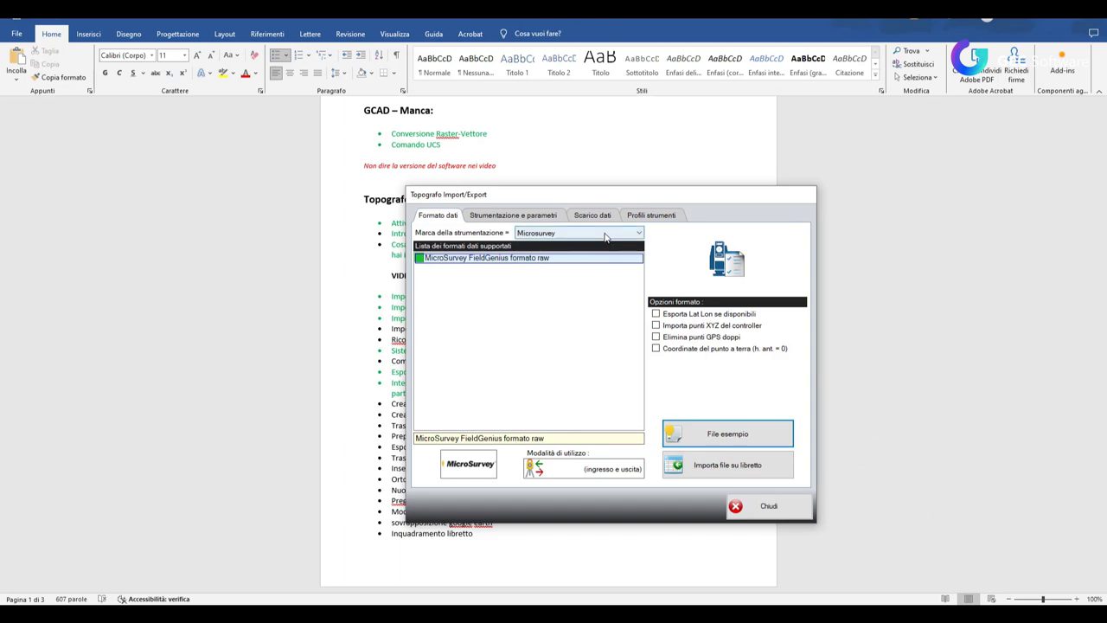
pyautogui.click(606, 233)
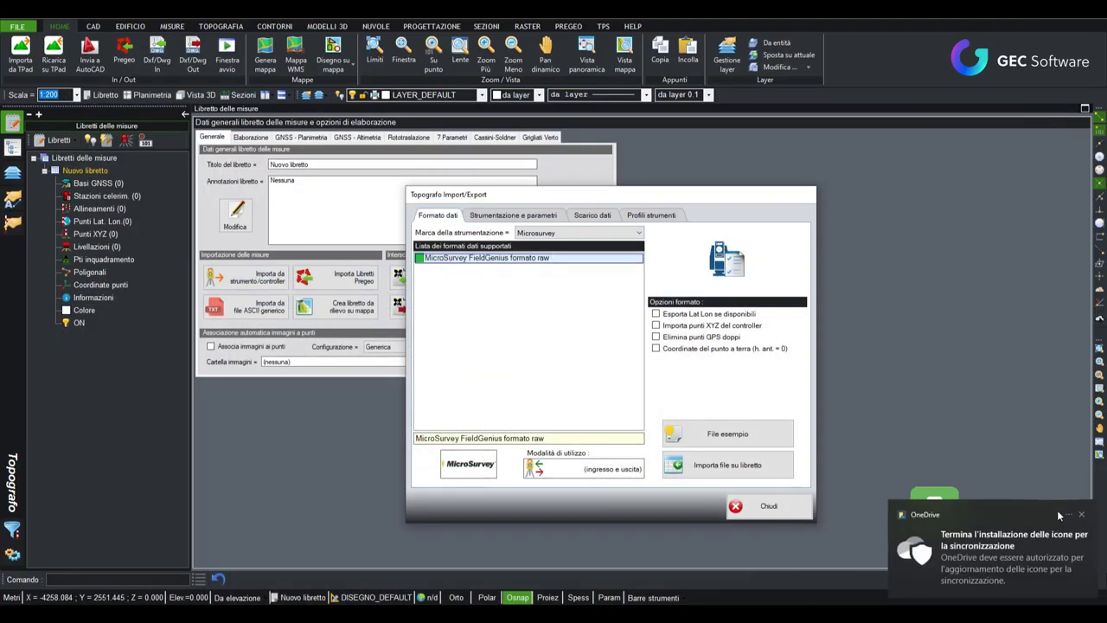
# Dismiss the sync notification and list the formats for Geomax, then for Stonex
pyautogui.click(1081, 517)
pyautogui.click(581, 235)
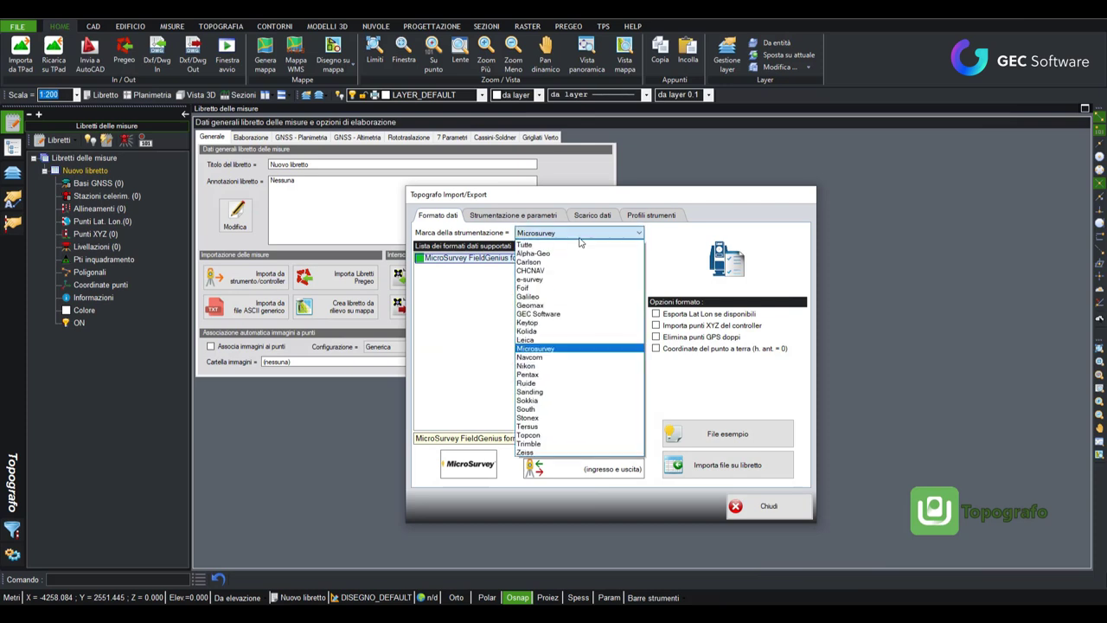
pyautogui.click(546, 307)
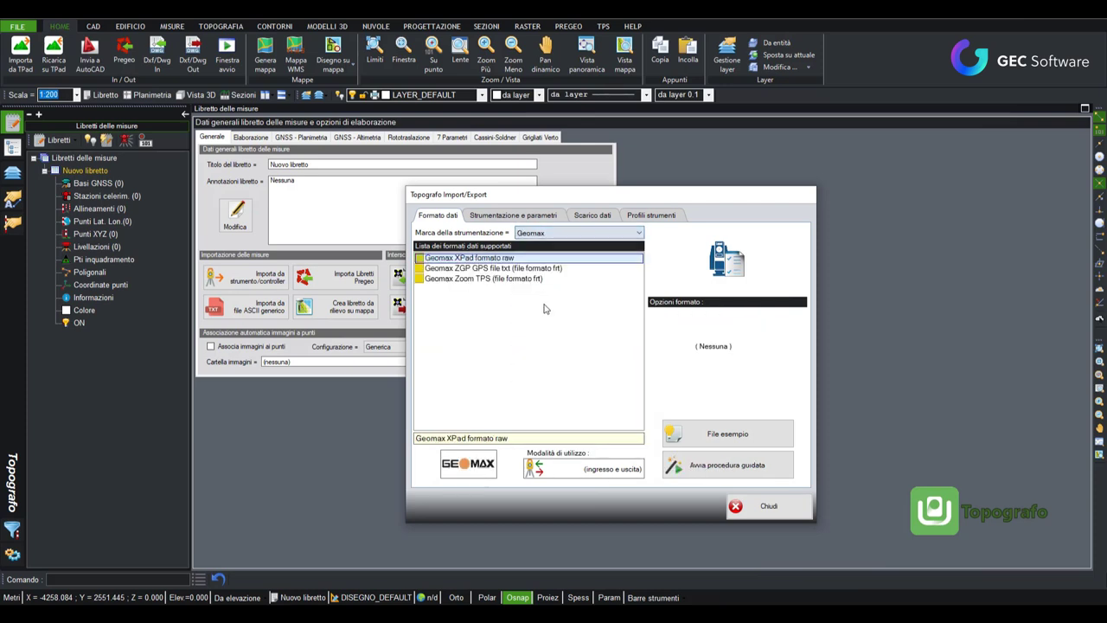
pyautogui.click(574, 233)
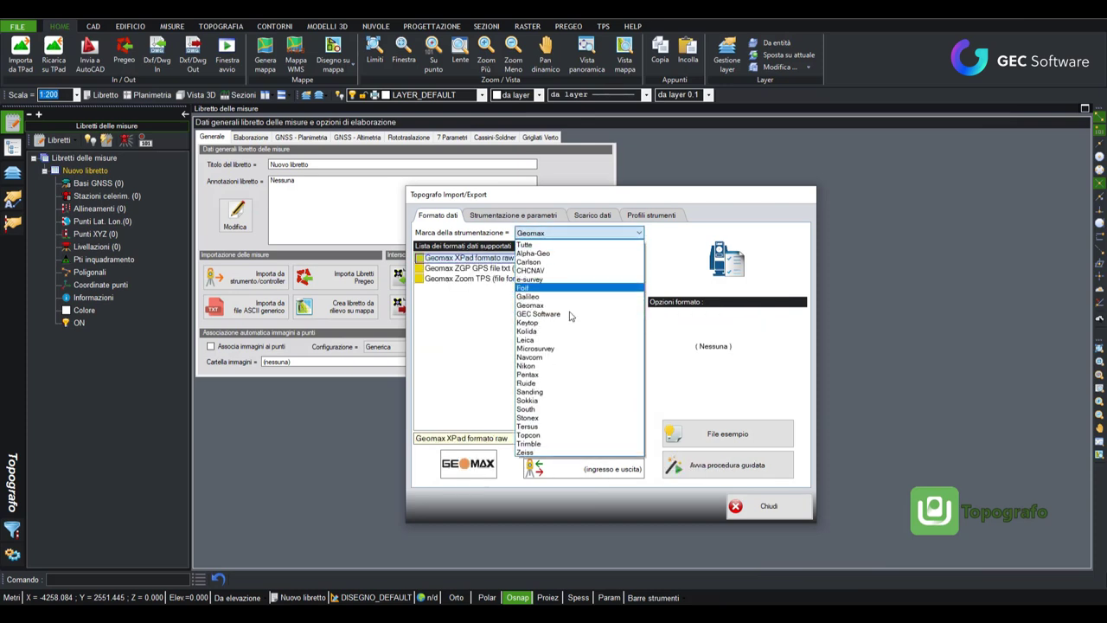
pyautogui.click(552, 417)
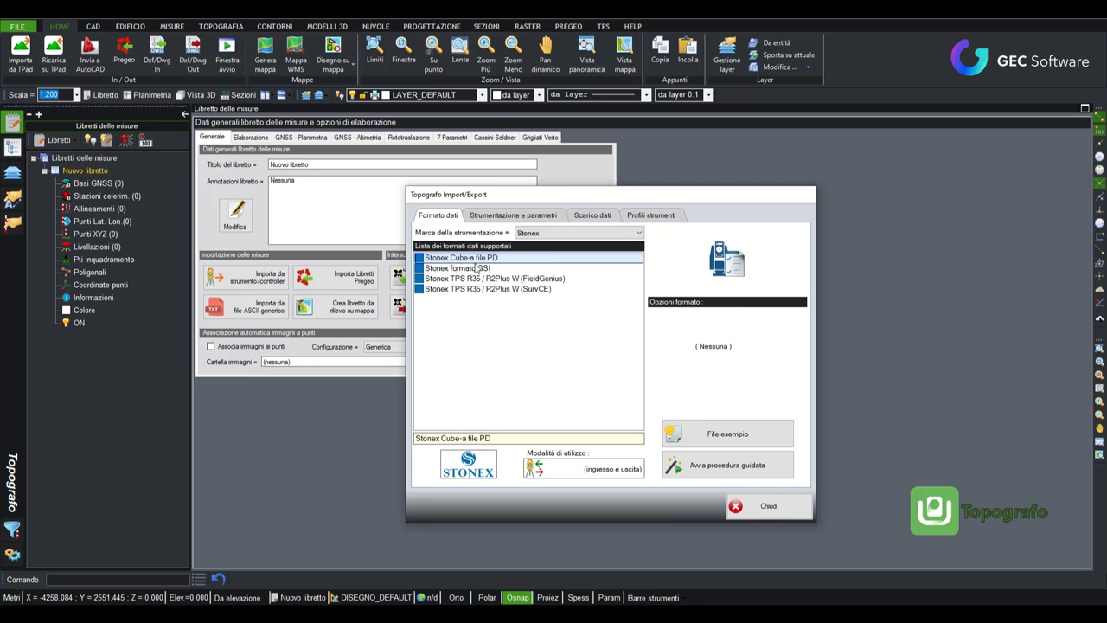
# Review the Stonex instrument parameters, return to the format list, and close the dialog
pyautogui.click(587, 235)
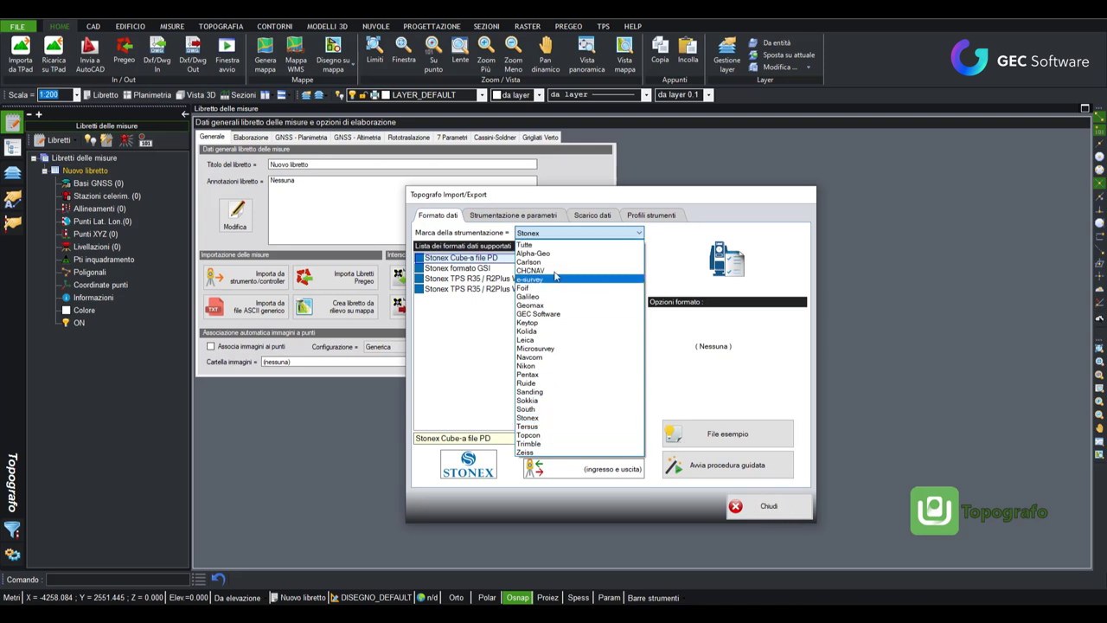
pyautogui.click(562, 233)
pyautogui.click(511, 216)
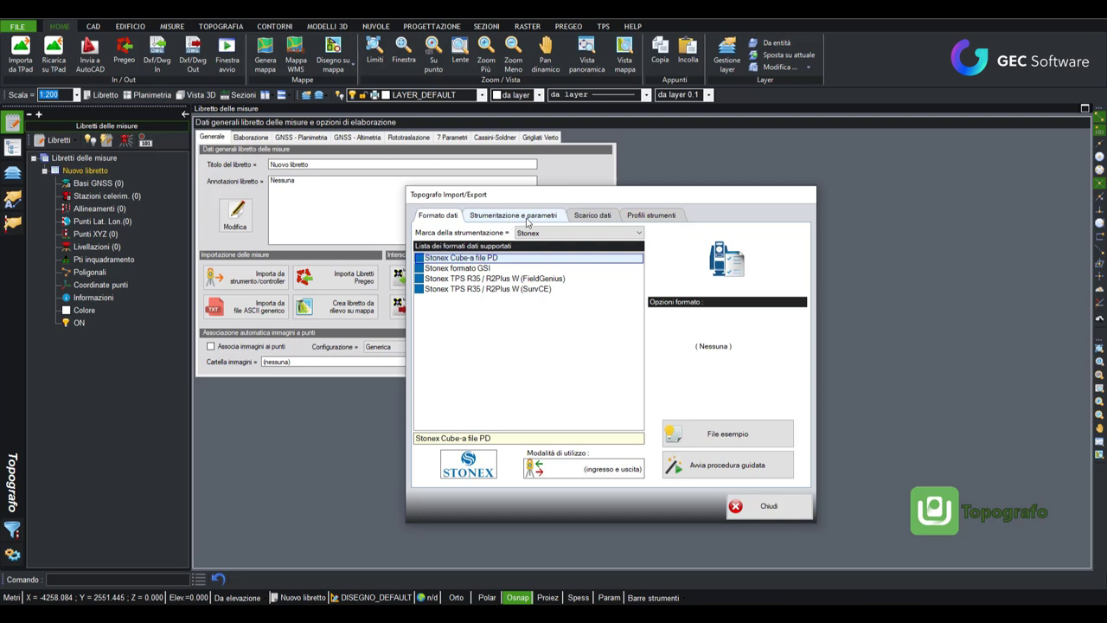
pyautogui.click(439, 215)
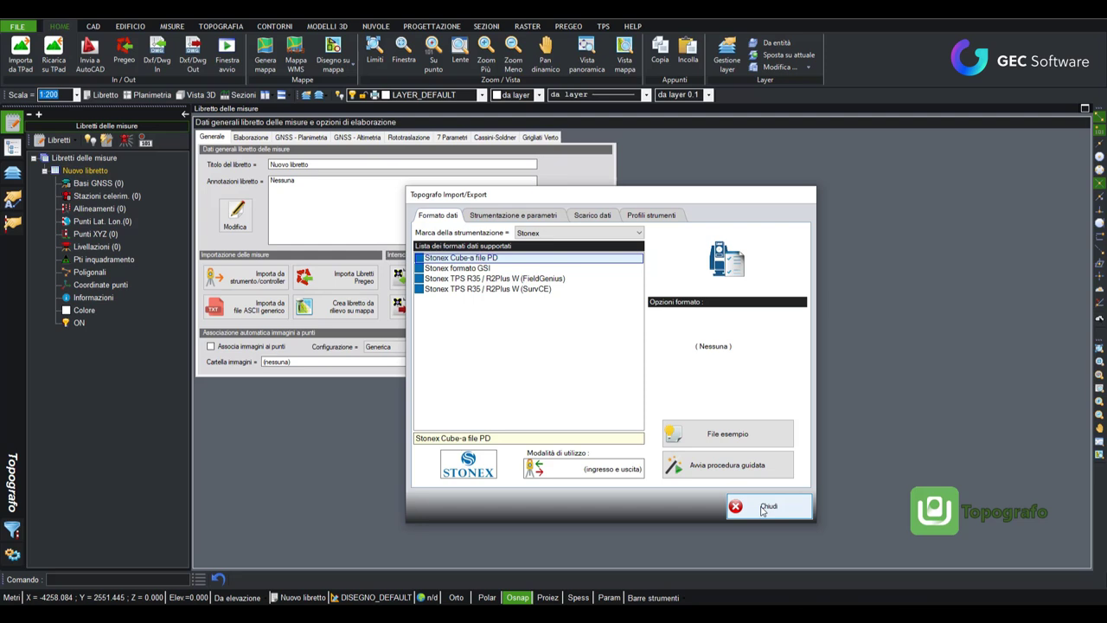
pyautogui.click(762, 509)
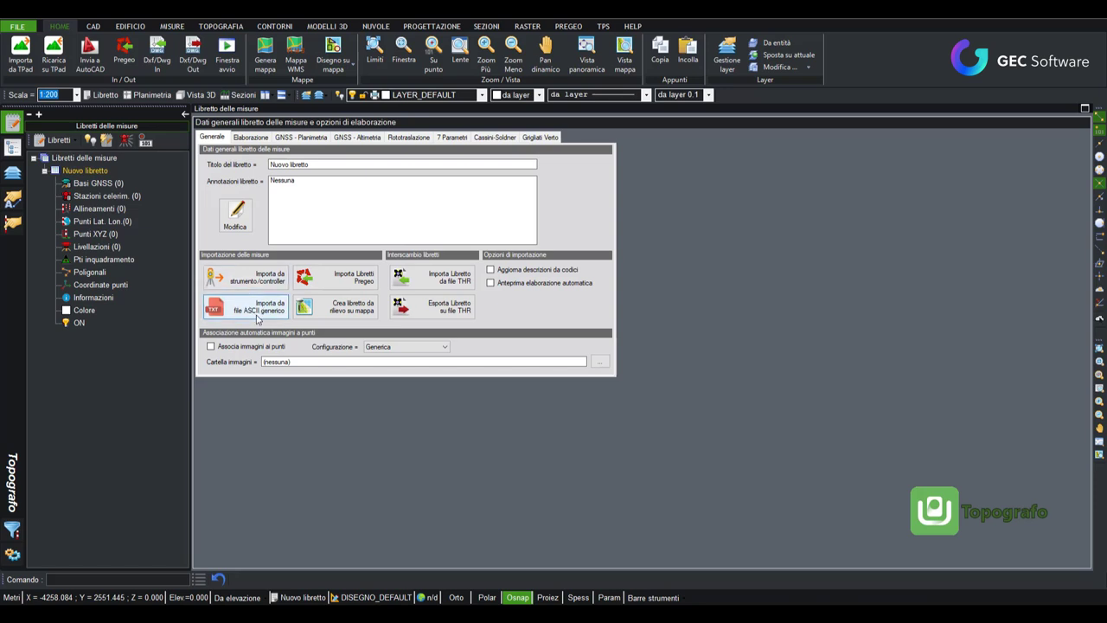
# Start a generic ASCII import and select Farcoz.csv from the Downloads folder
pyautogui.click(257, 313)
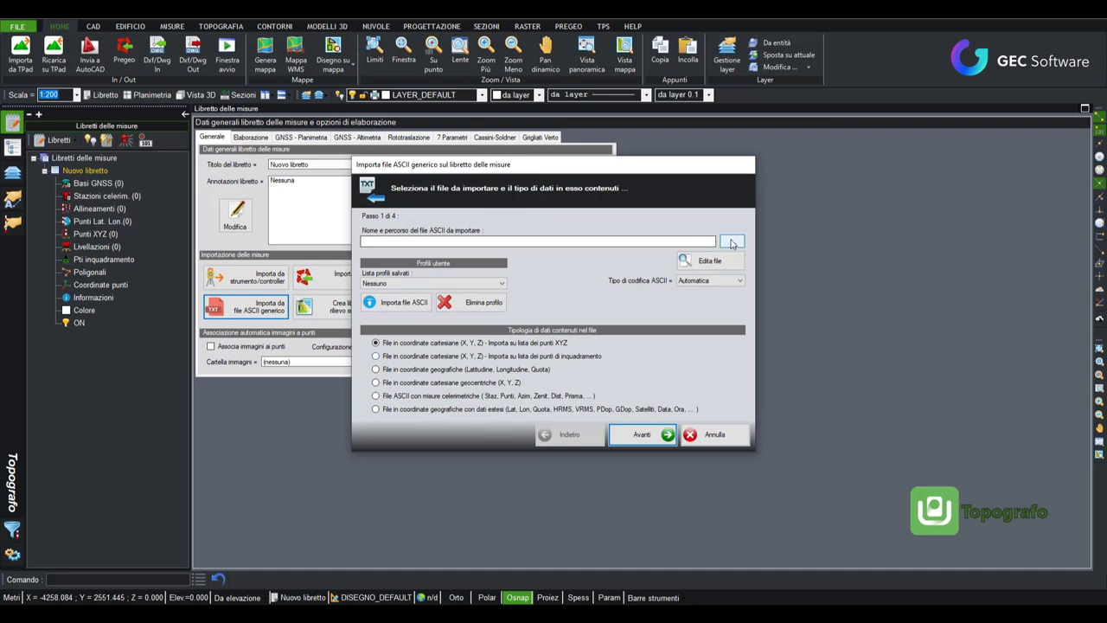
pyautogui.click(731, 242)
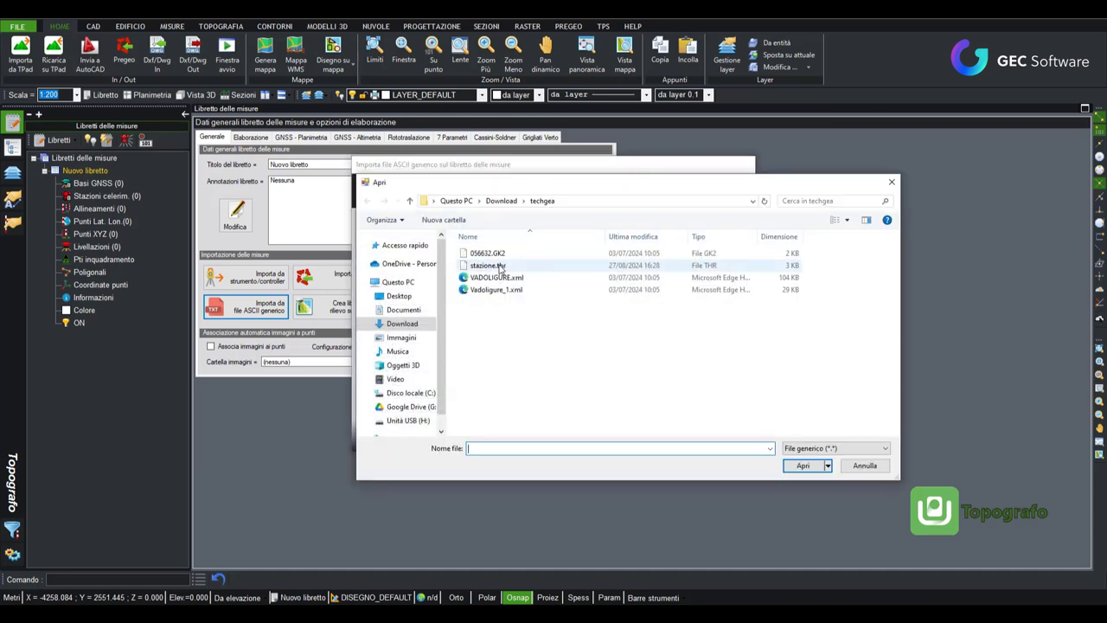
pyautogui.click(403, 309)
pyautogui.click(403, 324)
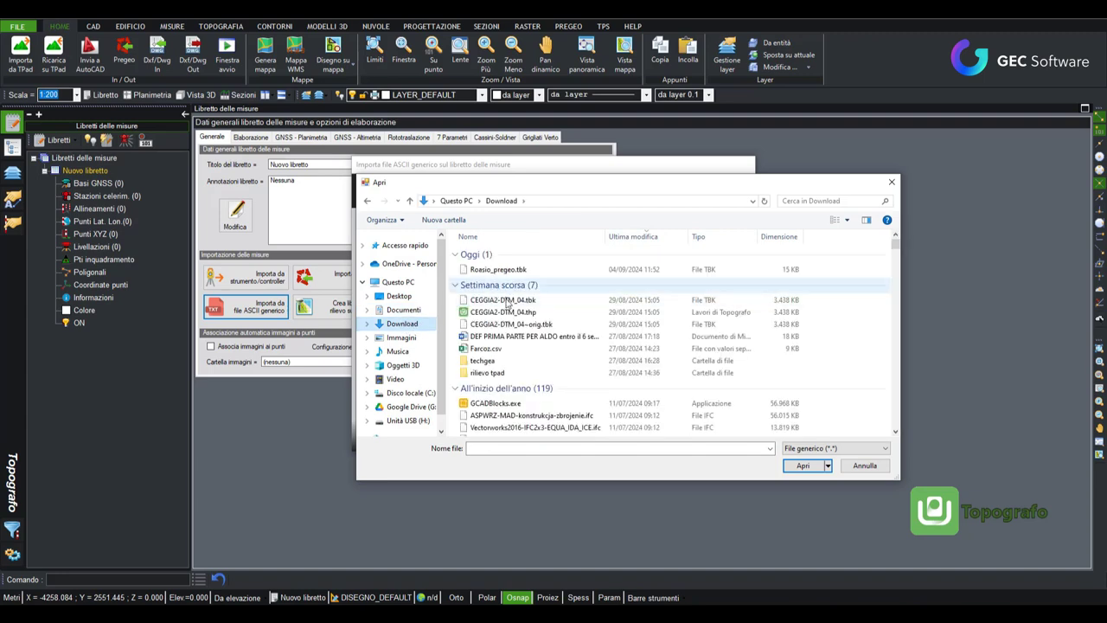
pyautogui.click(498, 350)
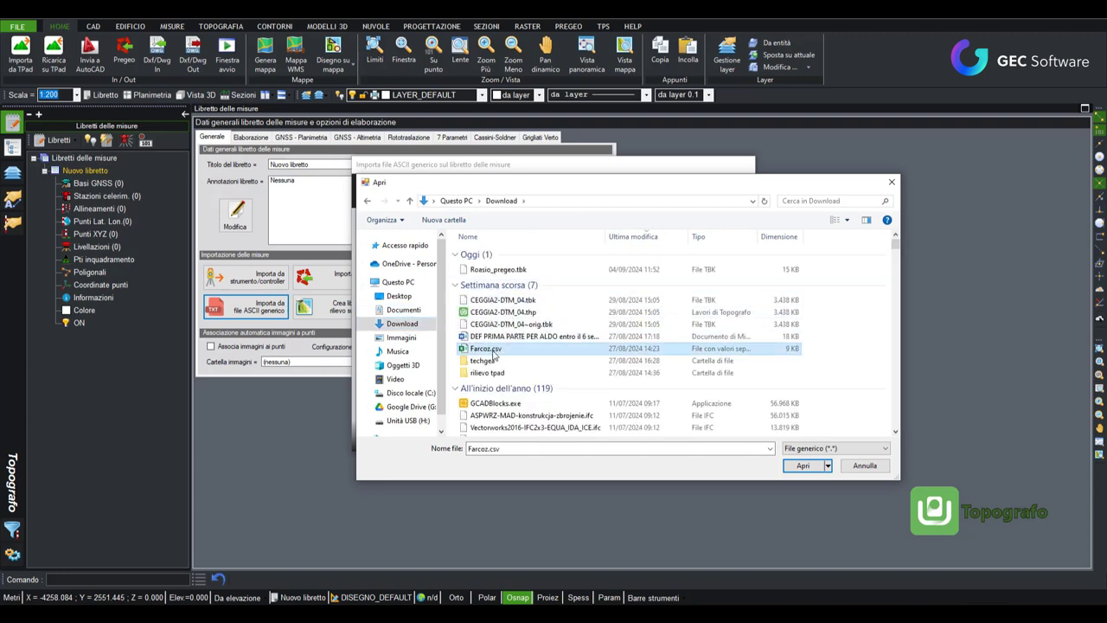
pyautogui.click(803, 466)
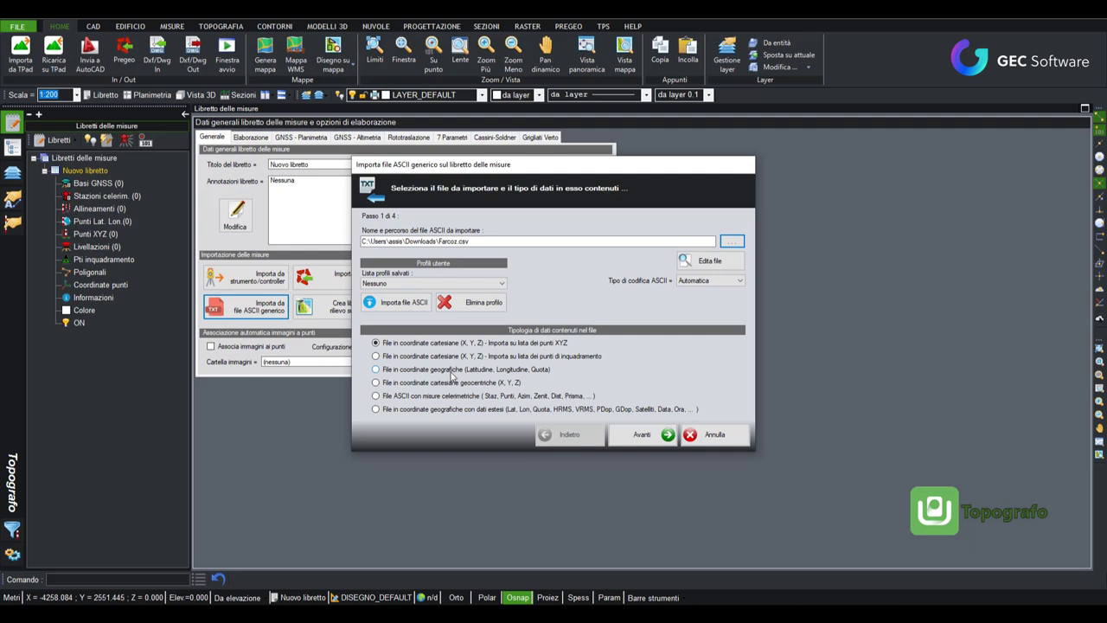
# Mark the file as geographic coordinates with extended data and advance to the column step
pyautogui.click(412, 413)
pyautogui.click(653, 441)
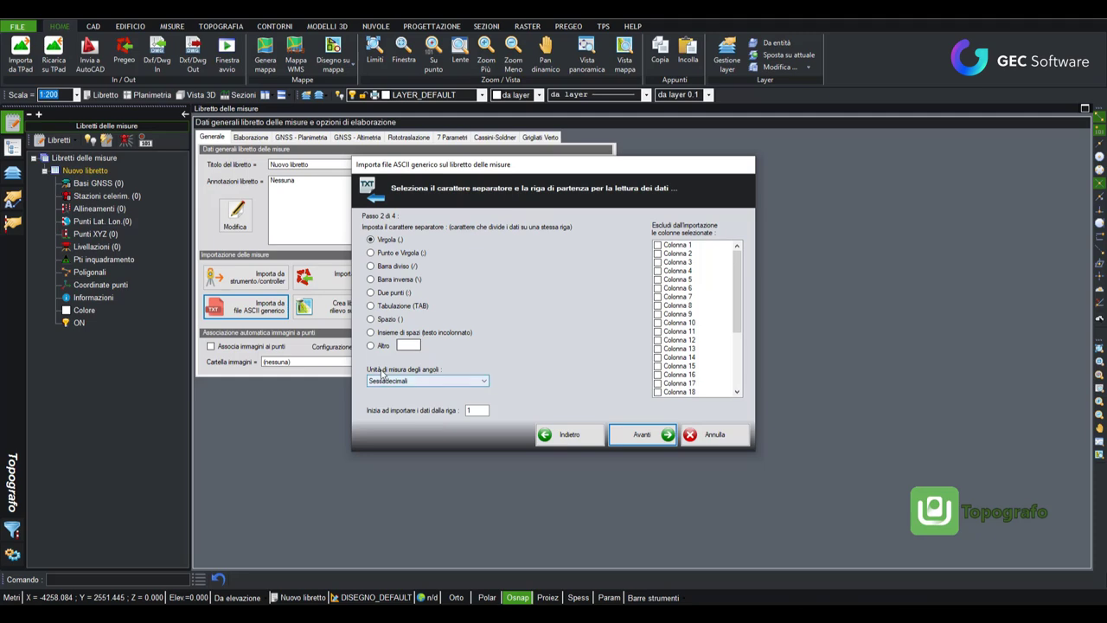
pyautogui.click(632, 435)
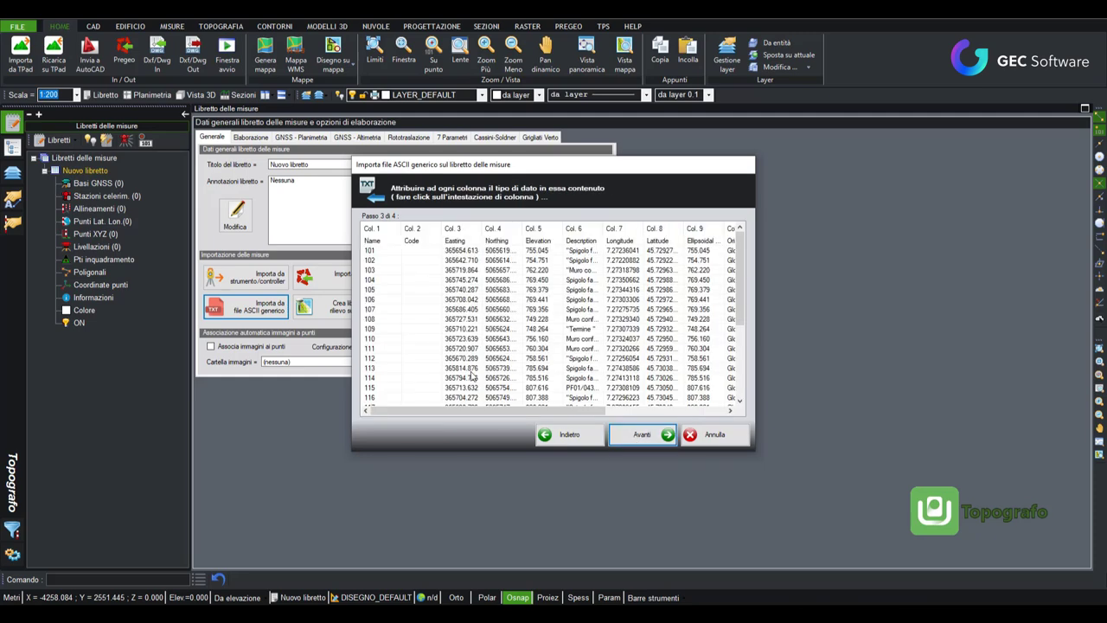
pyautogui.moveTo(470, 411)
pyautogui.mouseDown()
pyautogui.moveTo(612, 408)
pyautogui.moveTo(565, 410)
pyautogui.mouseUp()
# Step back through the wizard to step 1 and show the saved profiles list
pyautogui.click(569, 435)
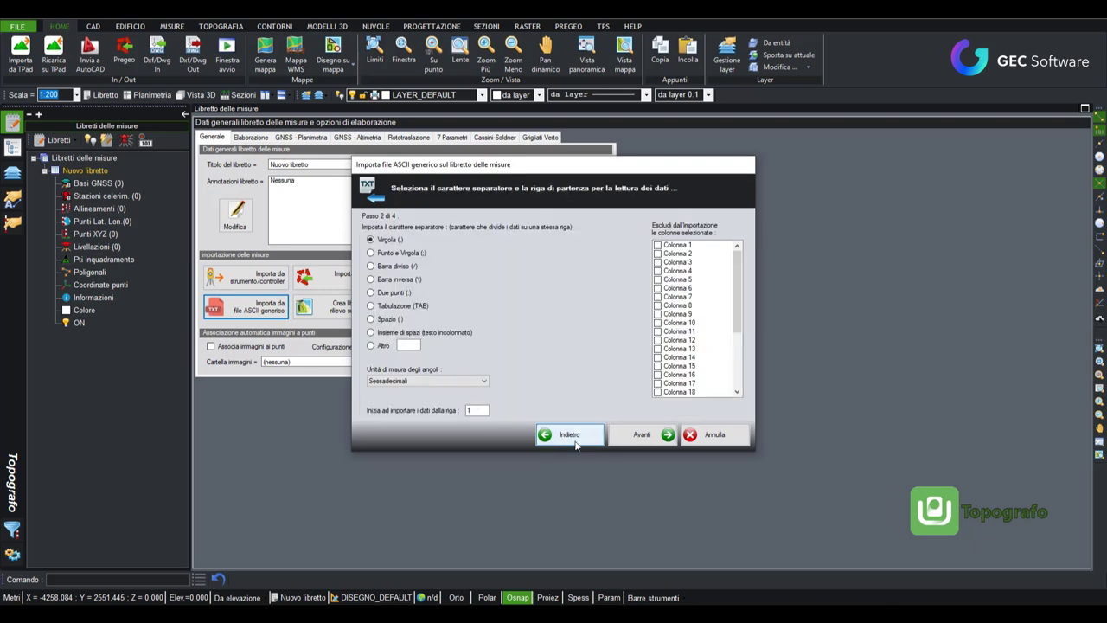
pyautogui.click(648, 442)
pyautogui.click(589, 441)
pyautogui.click(588, 440)
pyautogui.click(398, 284)
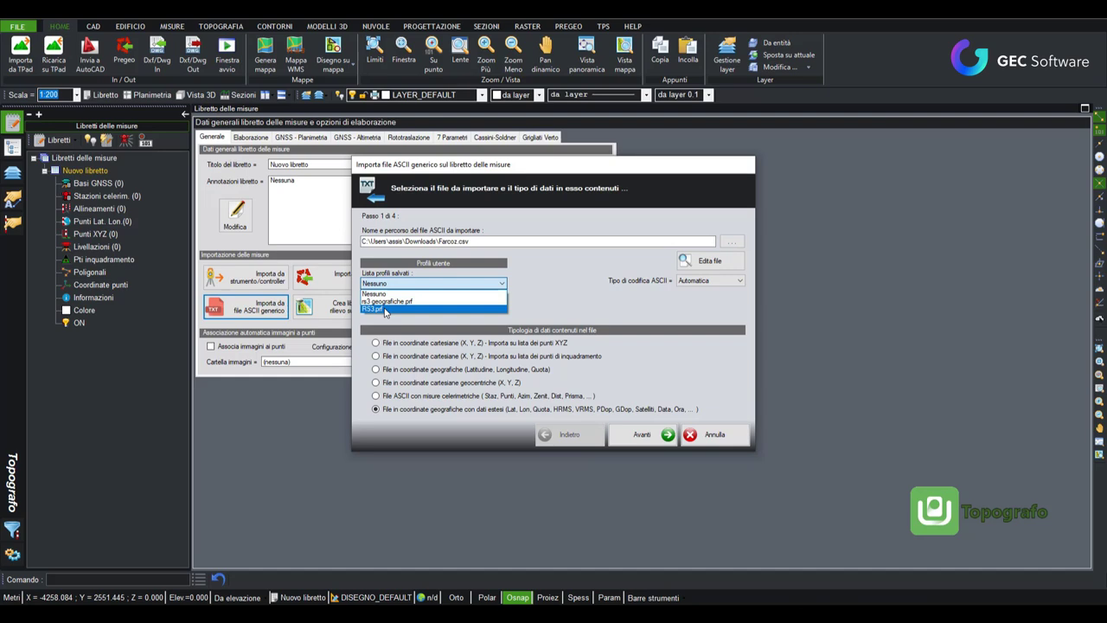
# Import the CSV points with the RS3.prf profile and open GNSS base 1000's measurement table
pyautogui.click(386, 310)
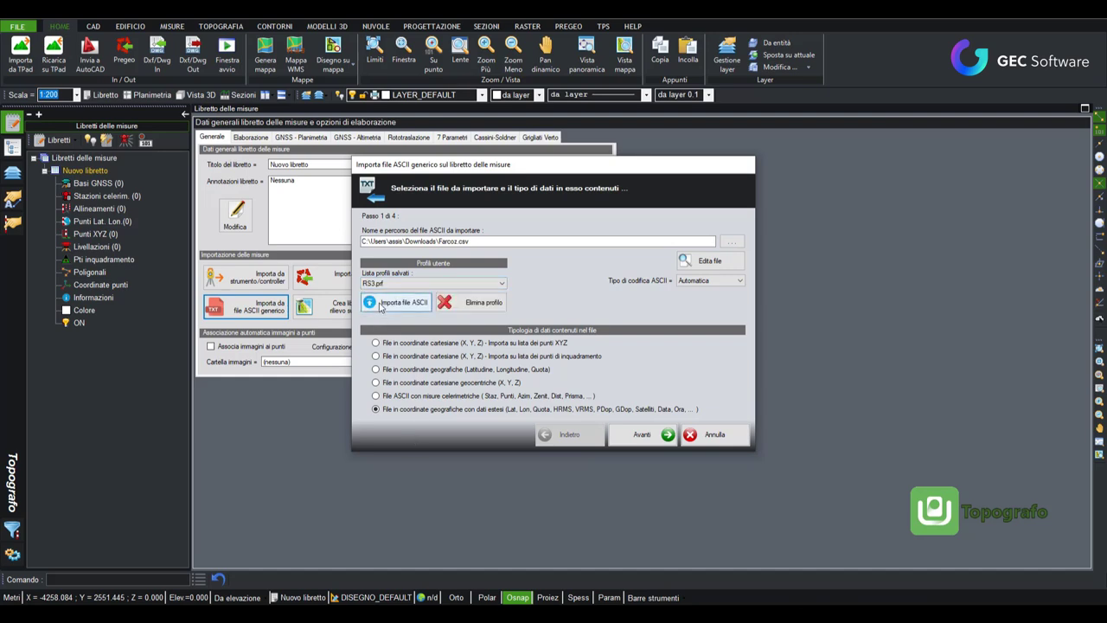
pyautogui.click(396, 302)
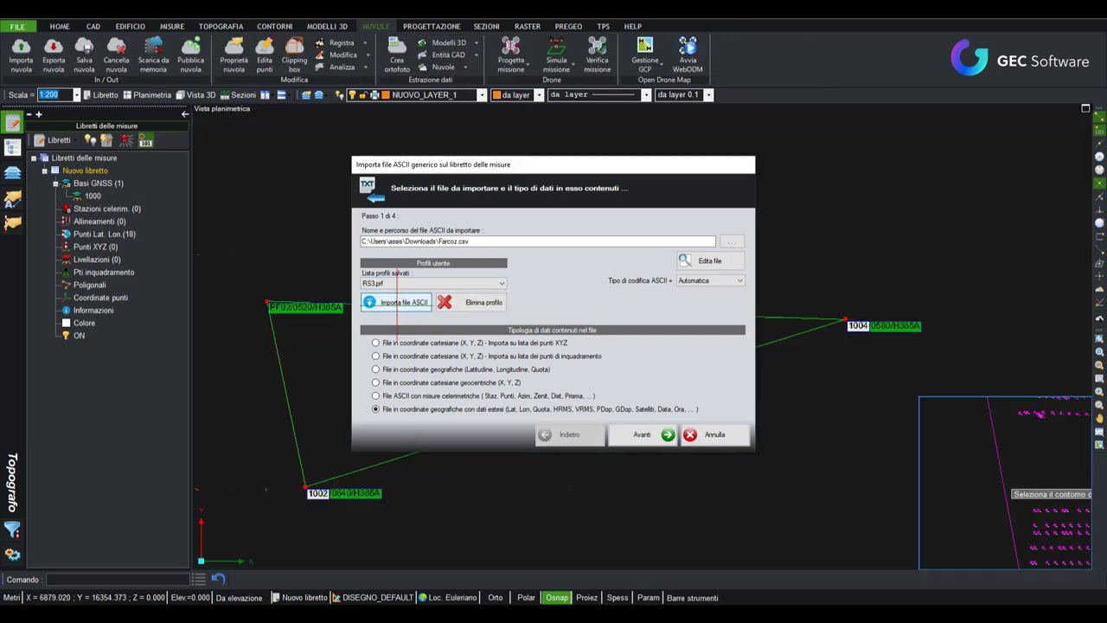
pyautogui.click(94, 196)
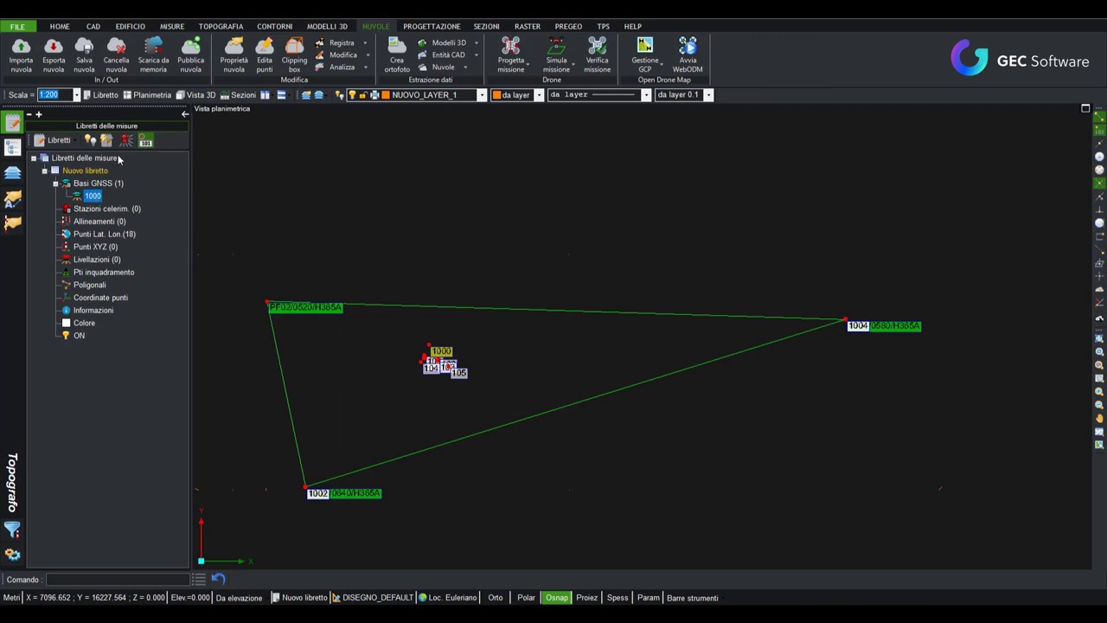
pyautogui.click(105, 94)
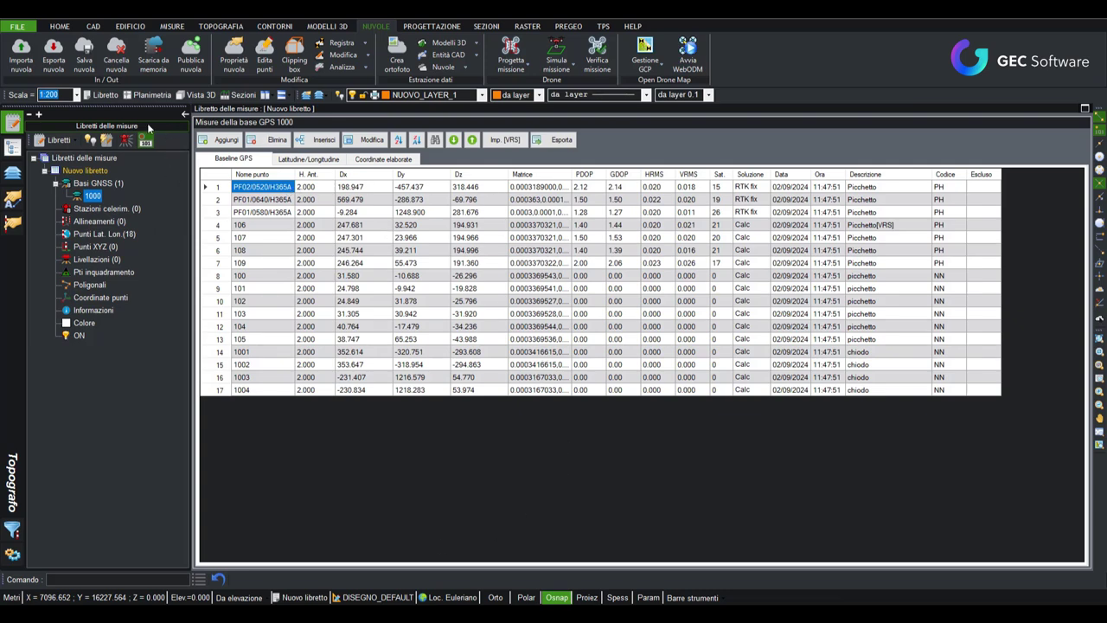
# Show the new booklet's general data and measurement import options
pyautogui.click(85, 170)
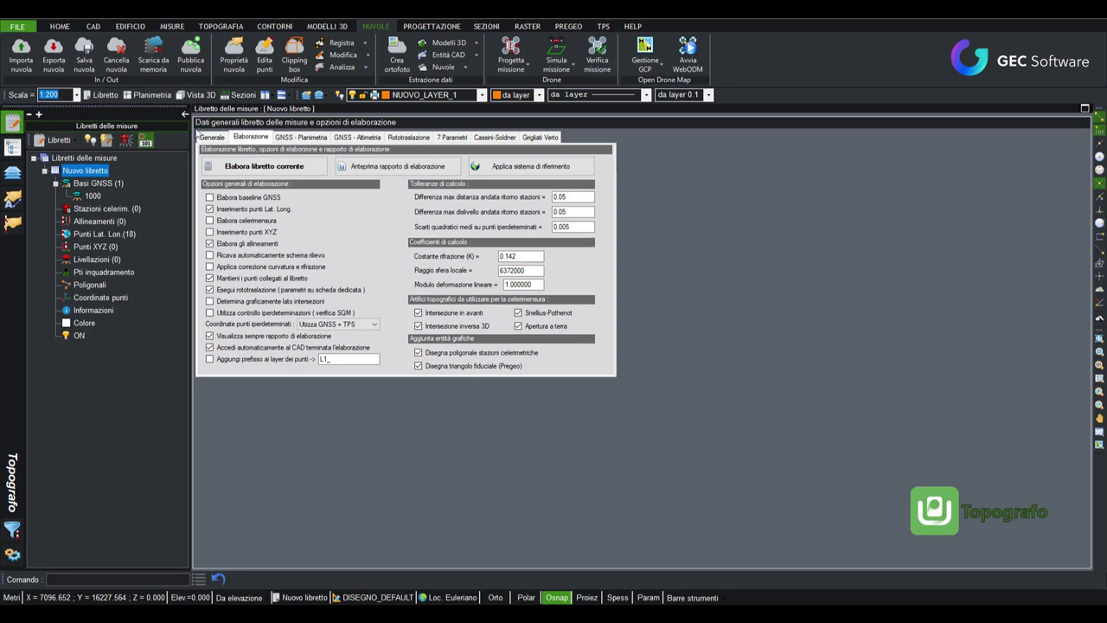
pyautogui.click(209, 136)
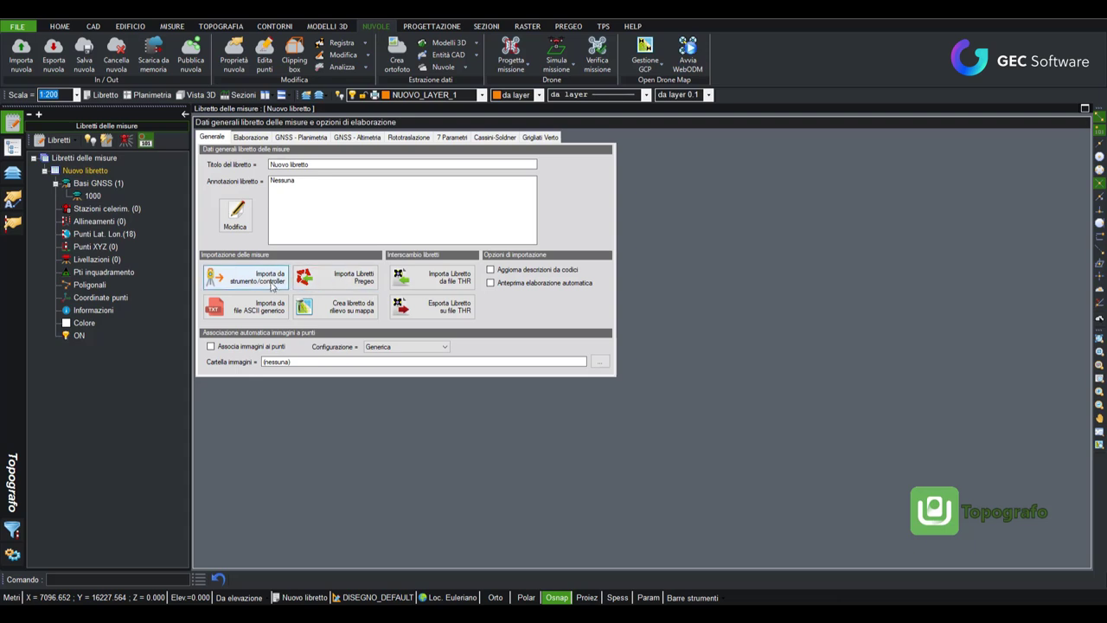
pyautogui.click(246, 277)
# Keep Stonex as the instrument brand and check the available communication ports
pyautogui.click(595, 357)
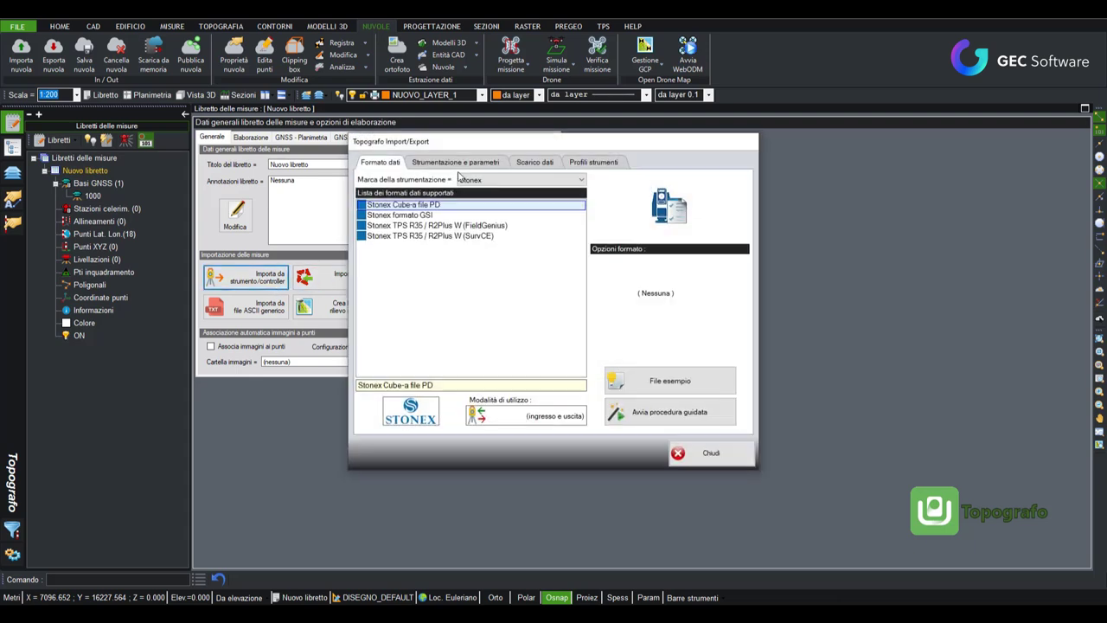
pyautogui.click(489, 180)
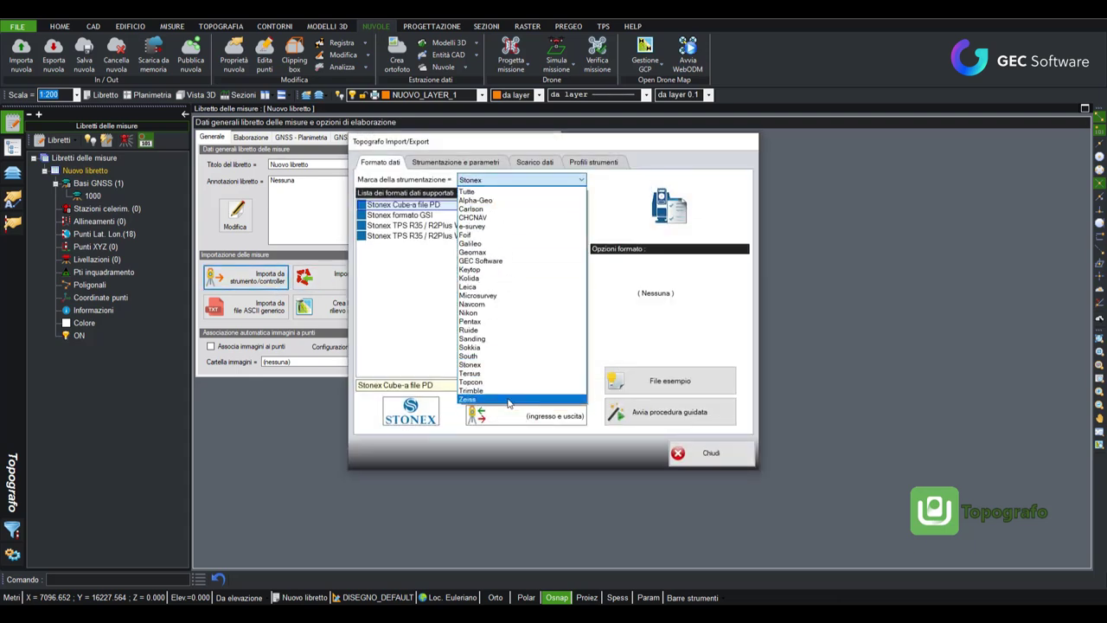
pyautogui.click(474, 163)
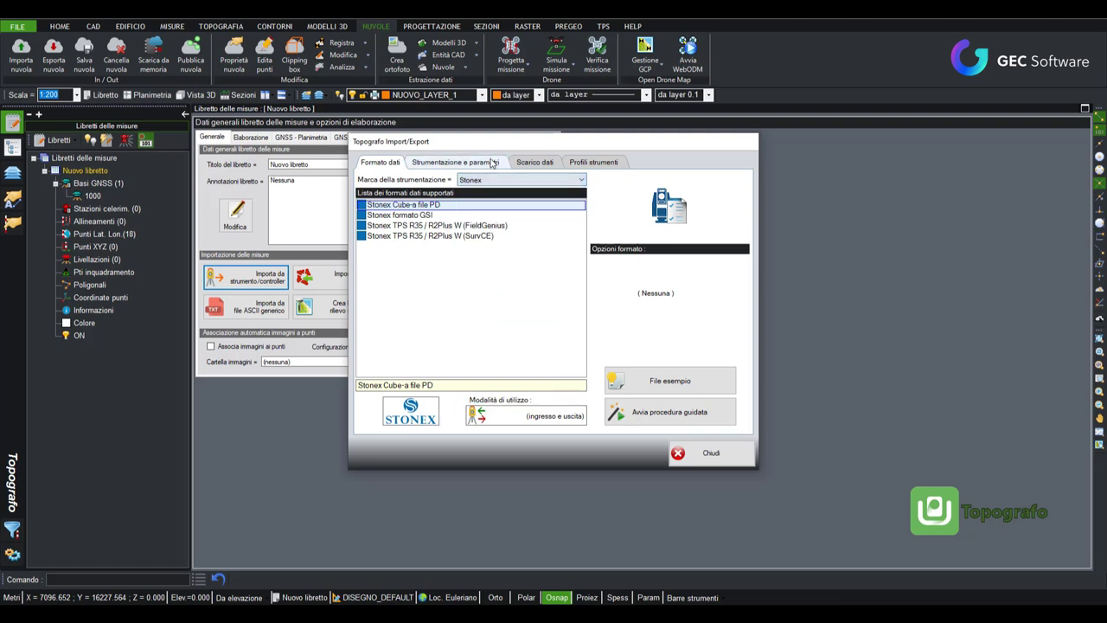
pyautogui.click(474, 163)
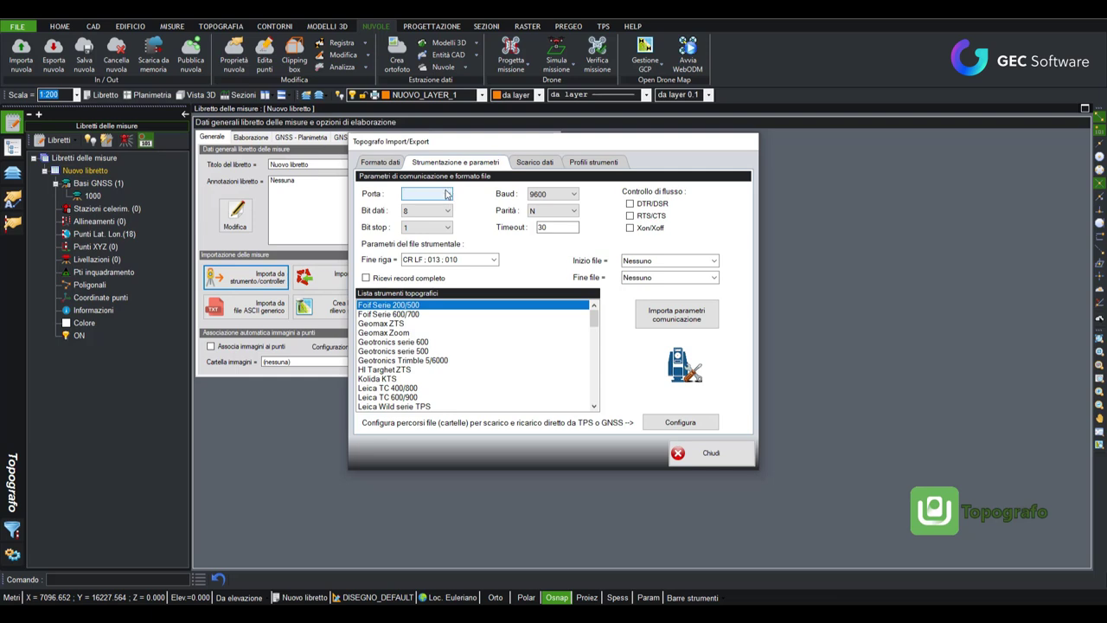
pyautogui.click(448, 195)
pyautogui.click(480, 214)
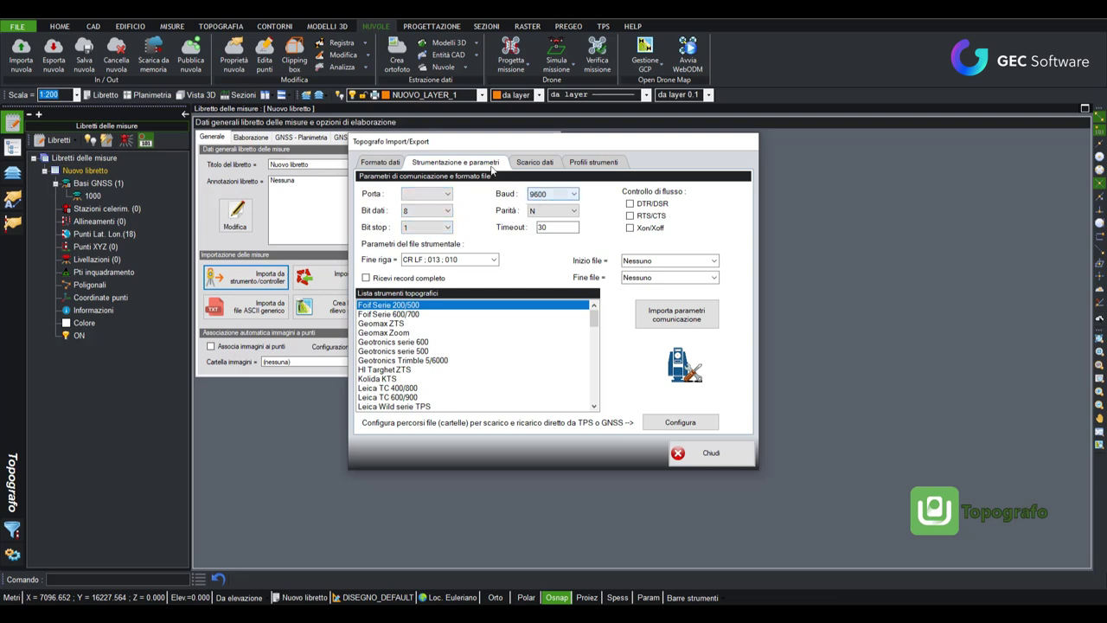
# Review the communication parameters and instrument list, ending on the Scarico dati page
pyautogui.click(534, 162)
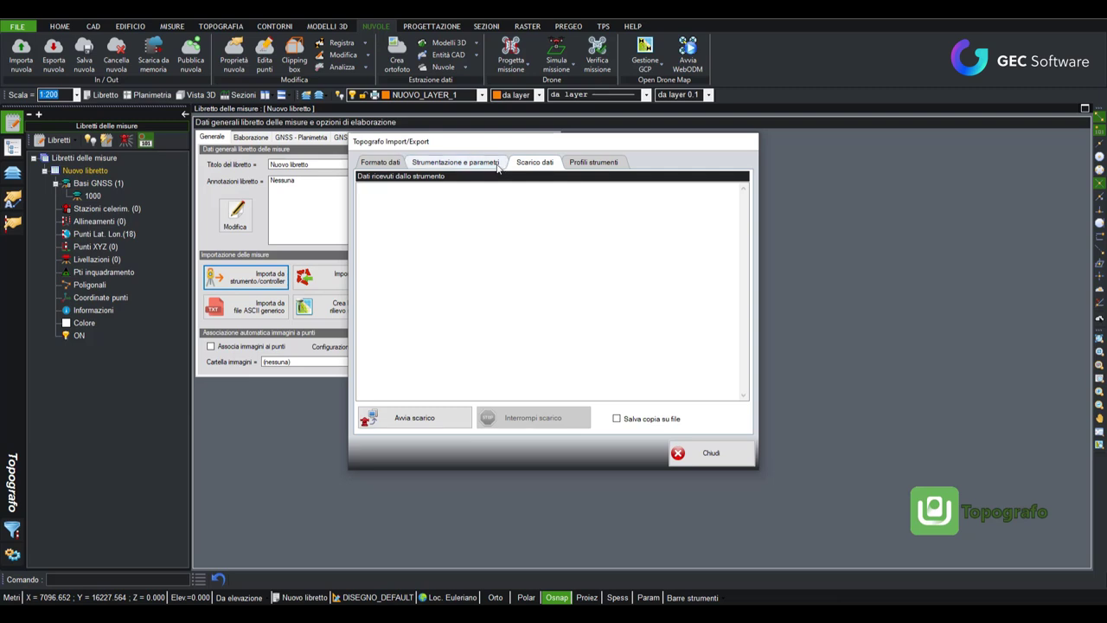
pyautogui.click(456, 163)
pyautogui.moveTo(588, 319)
pyautogui.mouseDown()
pyautogui.moveTo(604, 403)
pyautogui.moveTo(621, 327)
pyautogui.mouseUp()
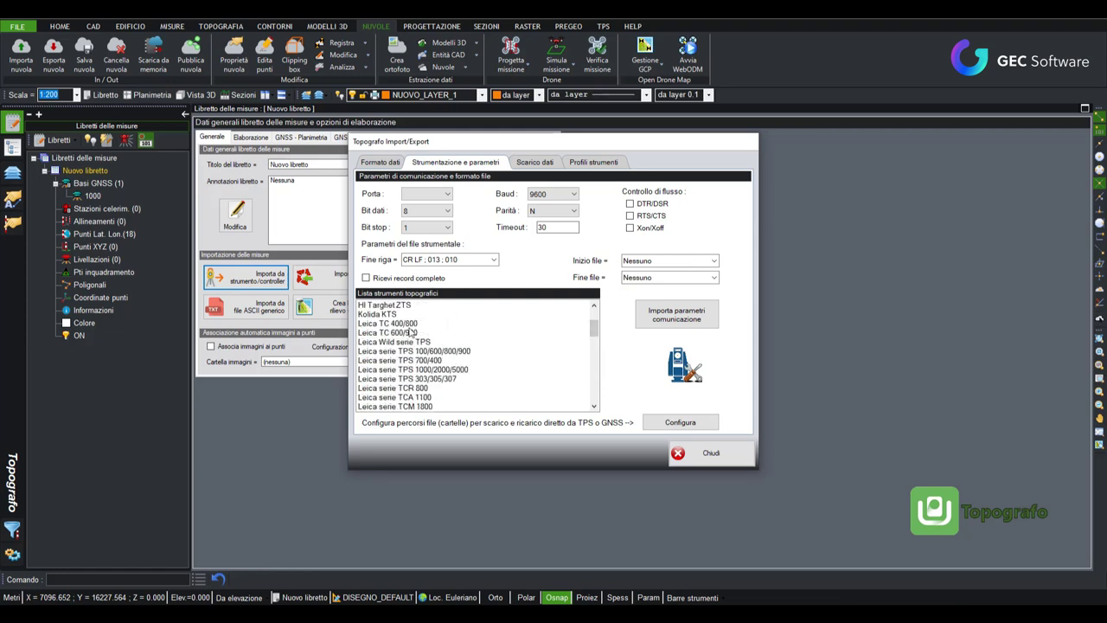
pyautogui.scroll(-8, 432, 321)
pyautogui.scroll(-6, 449, 372)
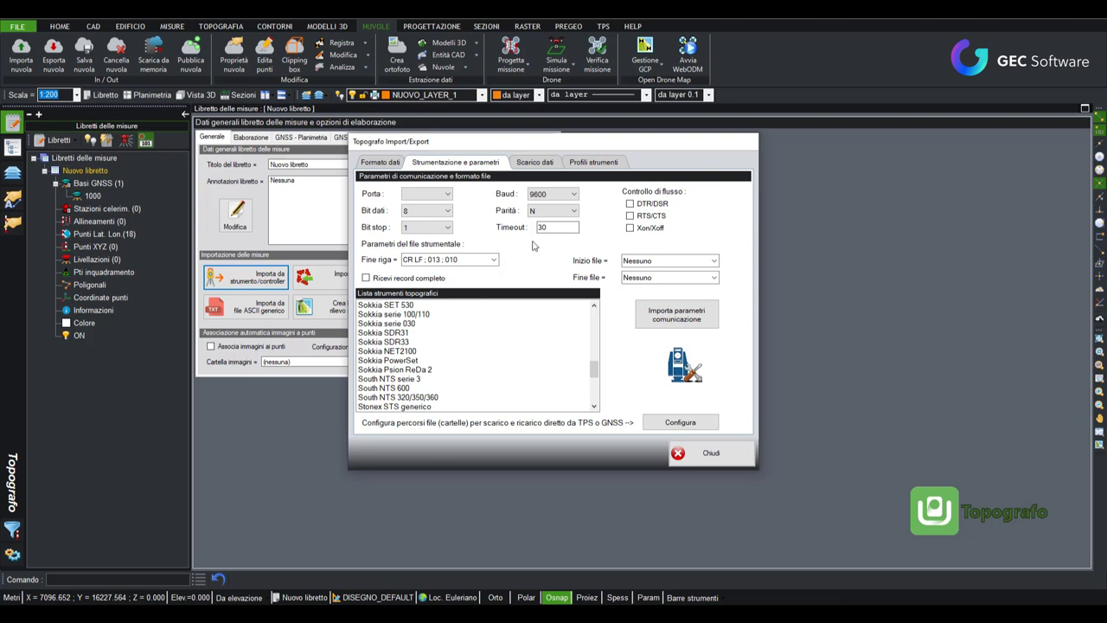
pyautogui.click(530, 163)
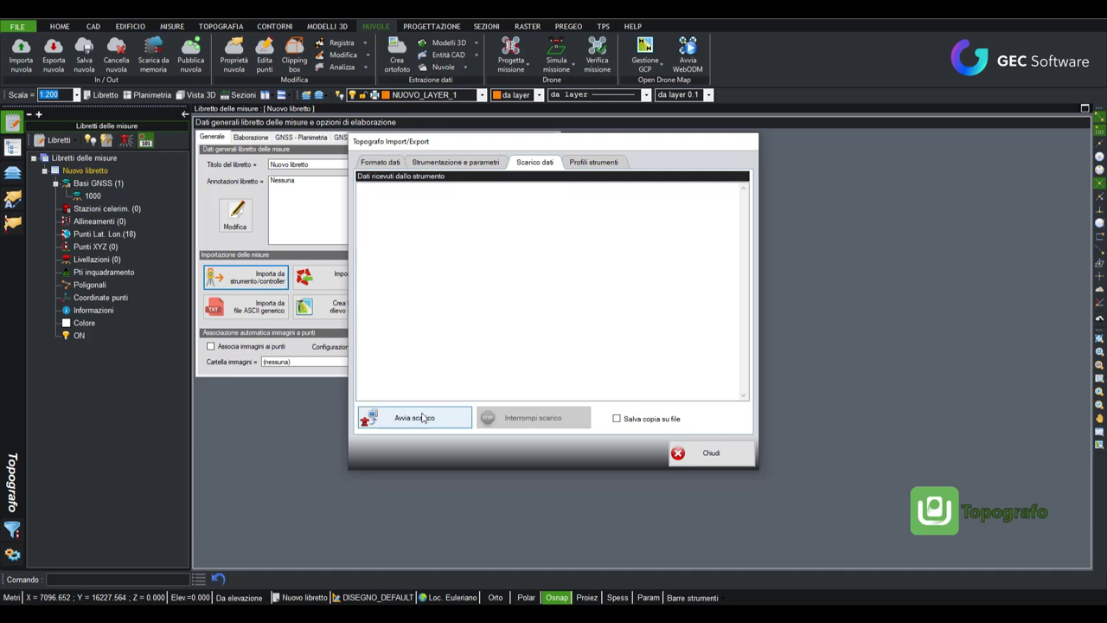
# Review saved instrument profiles, try Salva profilo, then return to the Stonex data formats list
pyautogui.click(604, 169)
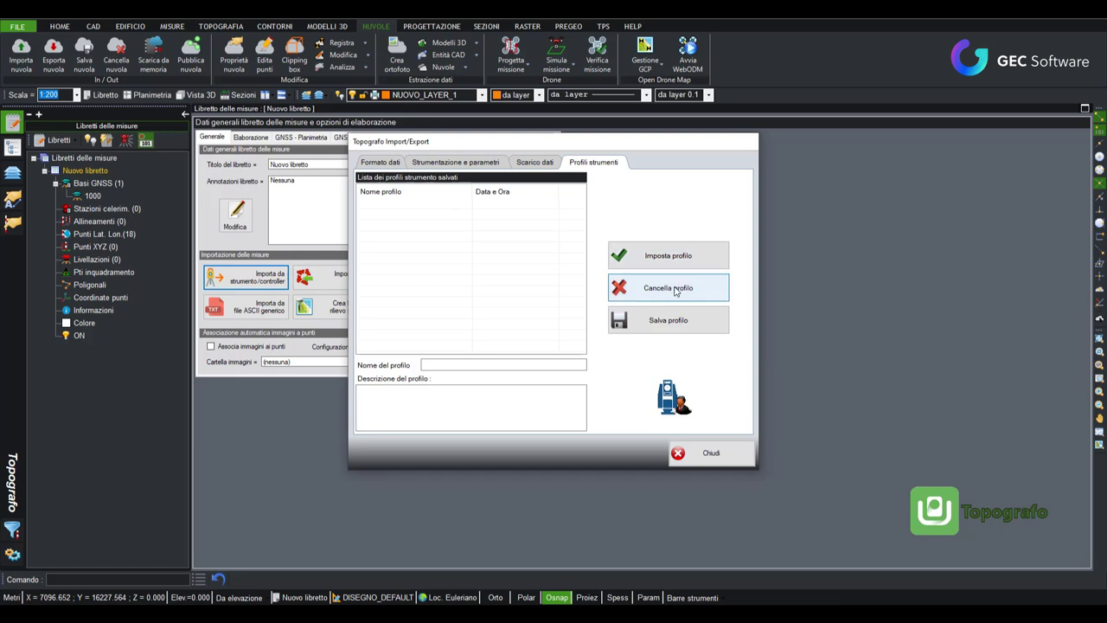
pyautogui.click(679, 322)
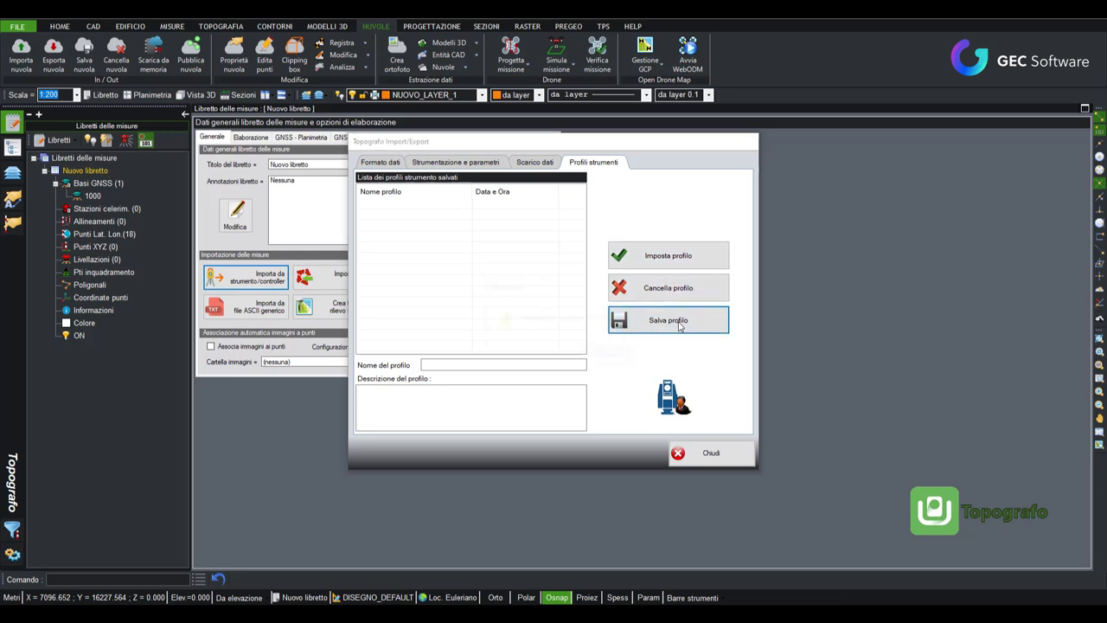
pyautogui.click(534, 162)
pyautogui.click(421, 163)
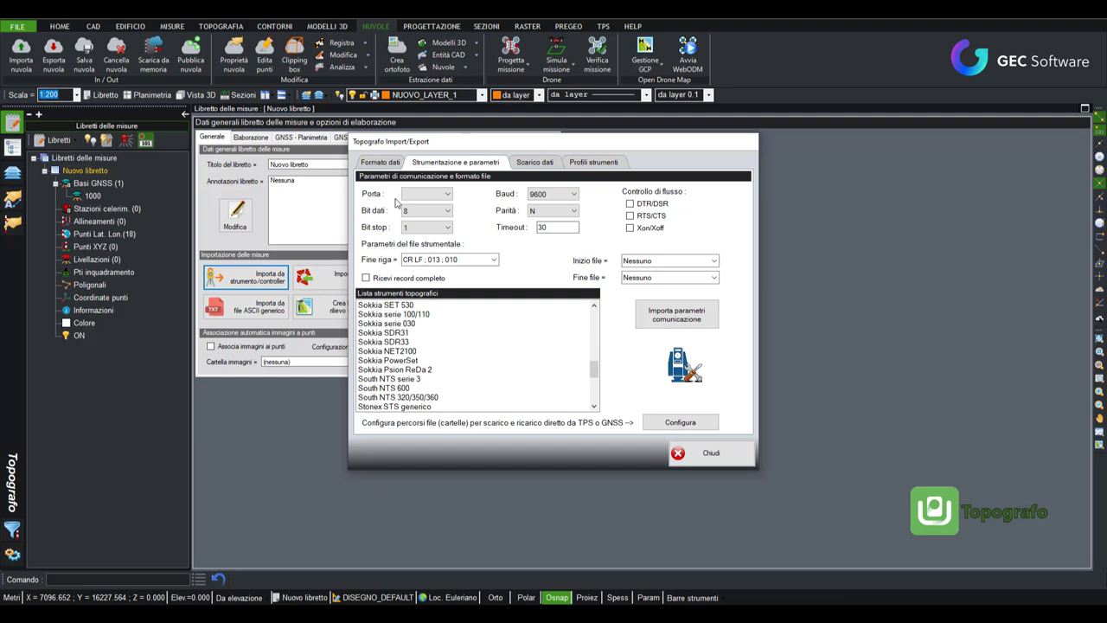
pyautogui.click(380, 163)
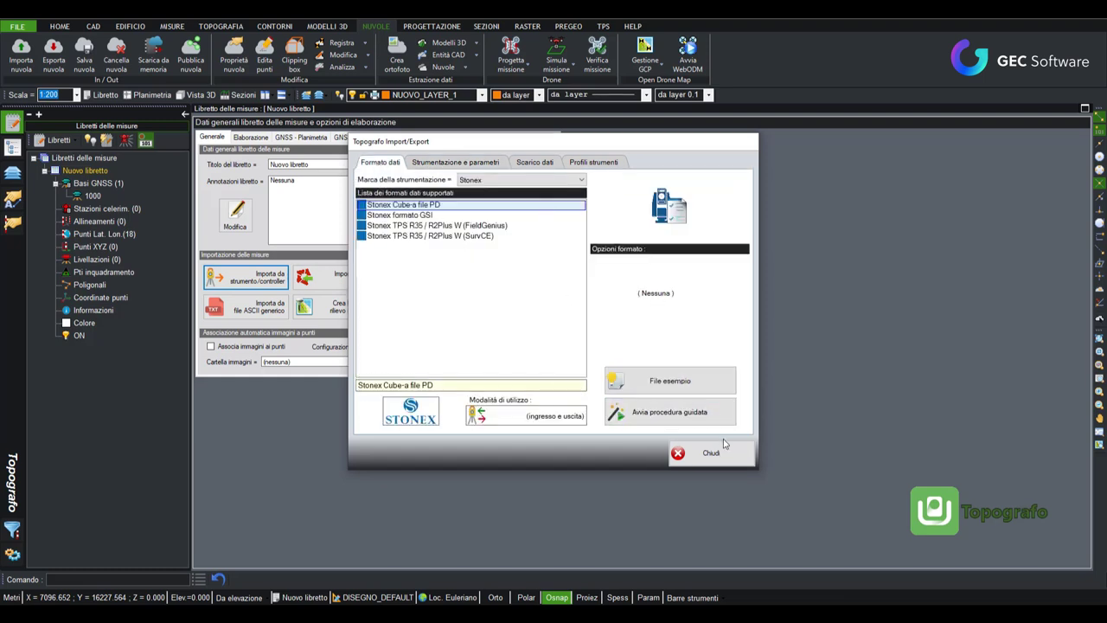
# Close the instrument window and review the Pregeo booklet DAT/PDF import options
pyautogui.click(702, 454)
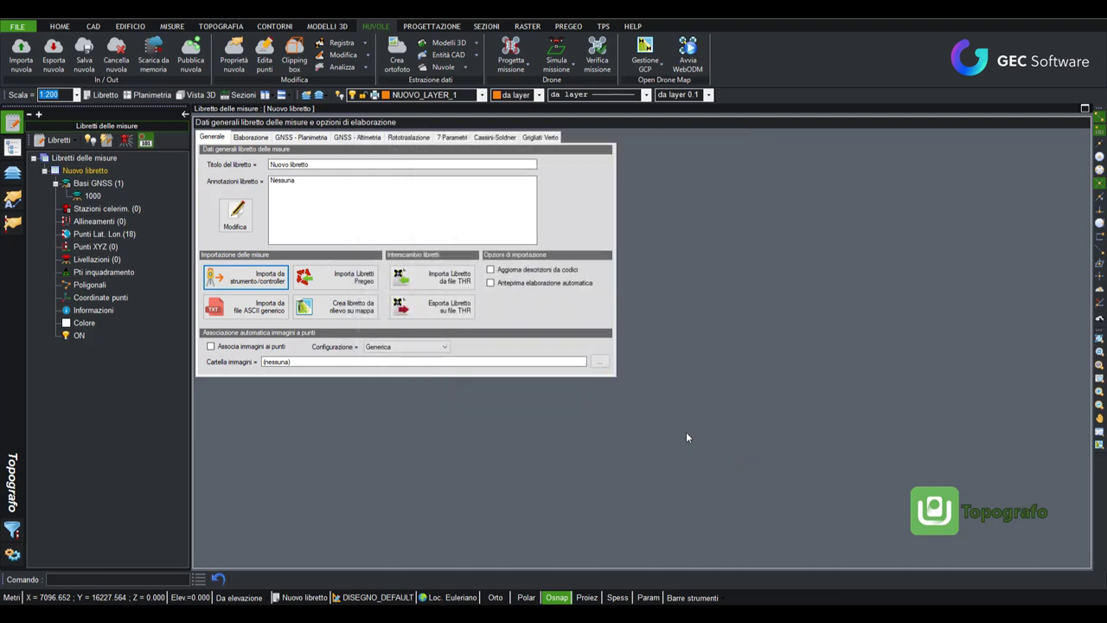
pyautogui.click(365, 282)
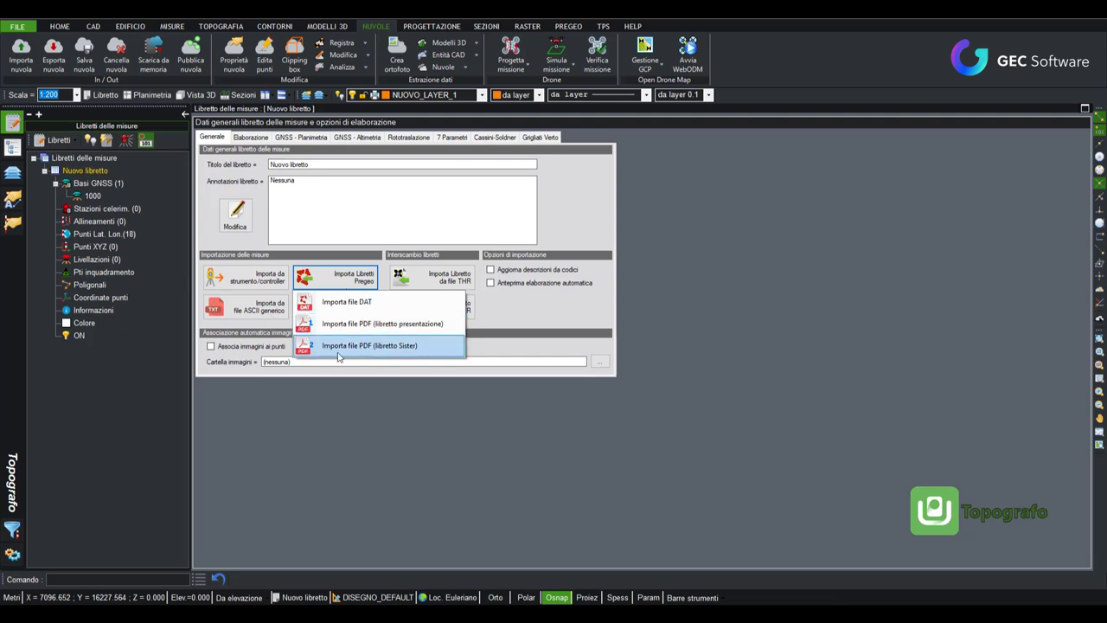
pyautogui.click(567, 323)
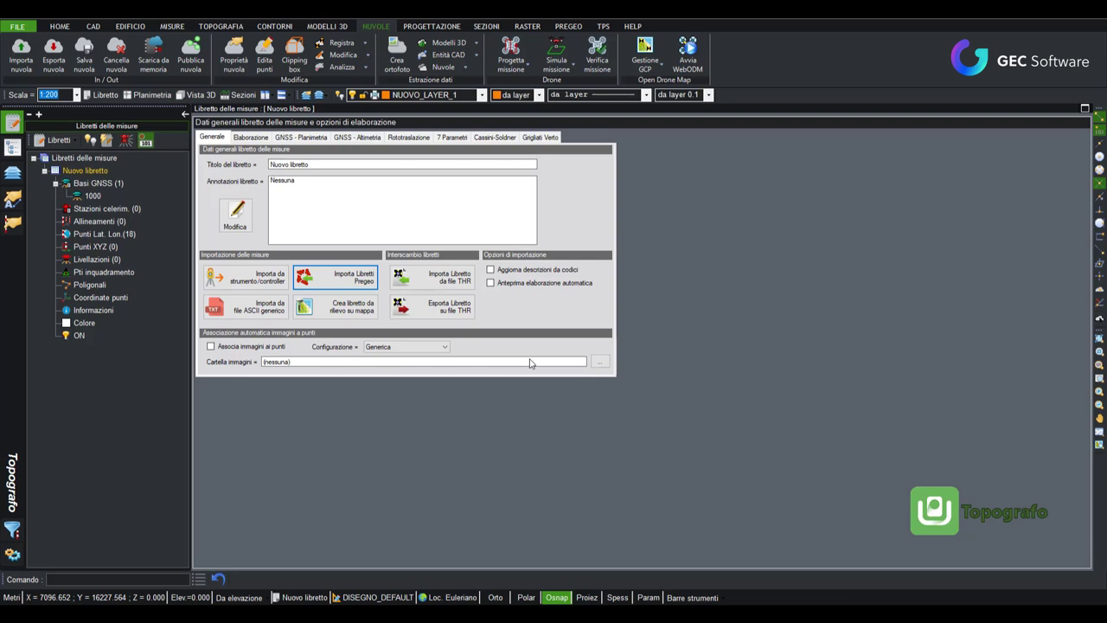